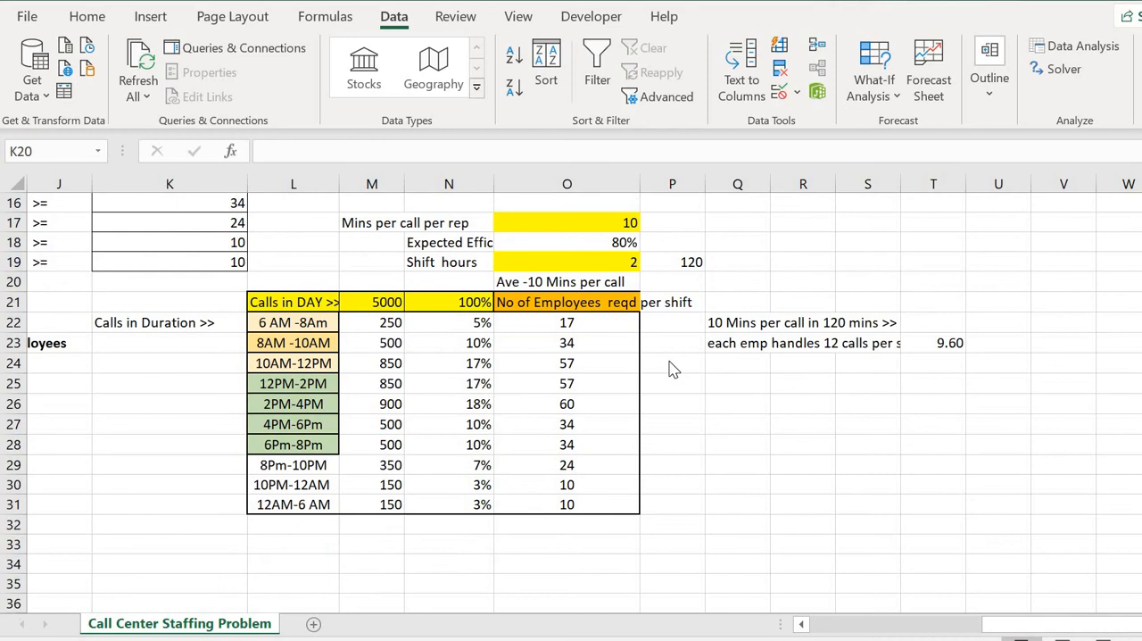
Examine the daily call total in M21 and the percentage split across time periods in N22:N31.
{"action": "scroll", "coordinate": [674, 370], "scroll_direction": "left", "scroll_amount": 5}
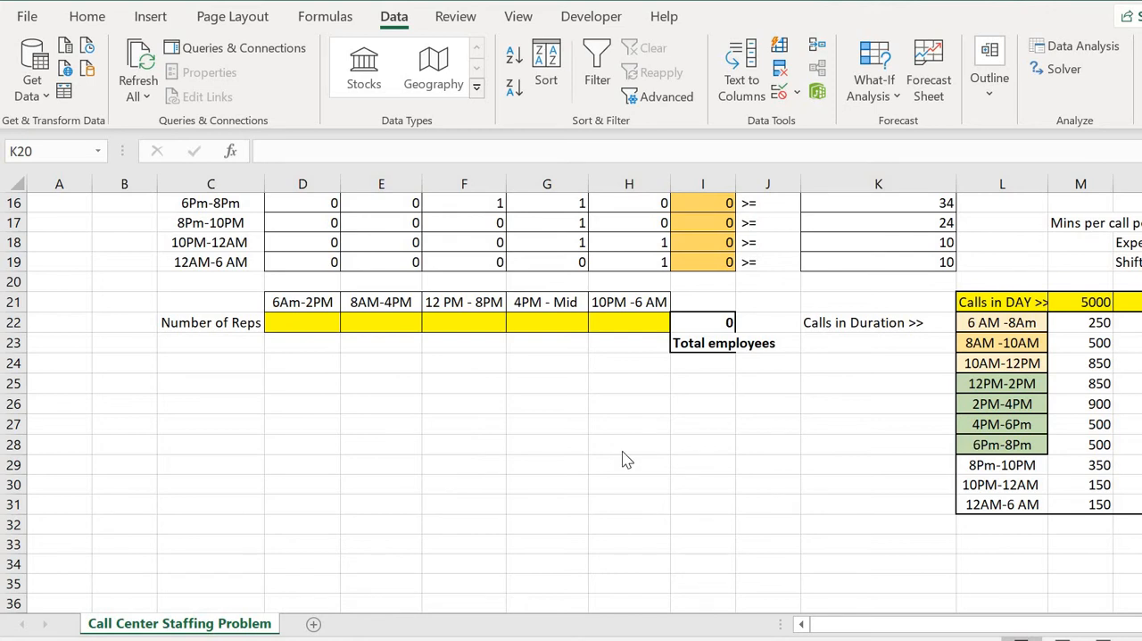
{"action": "scroll", "coordinate": [627, 460], "scroll_direction": "right", "scroll_amount": 3}
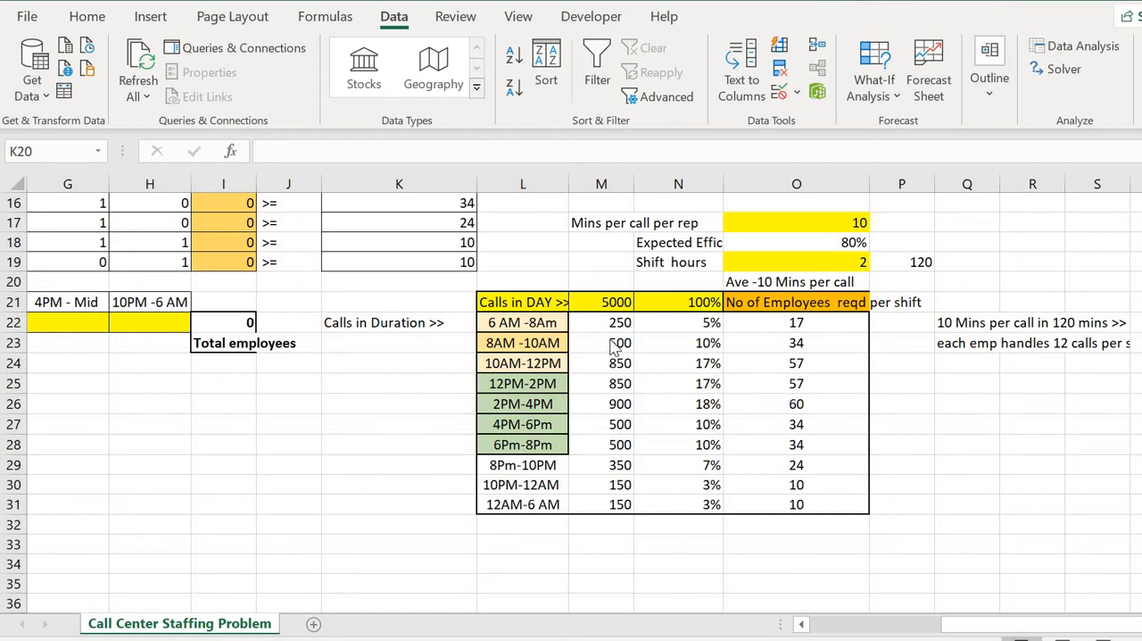
{"action": "left_click", "coordinate": [609, 304]}
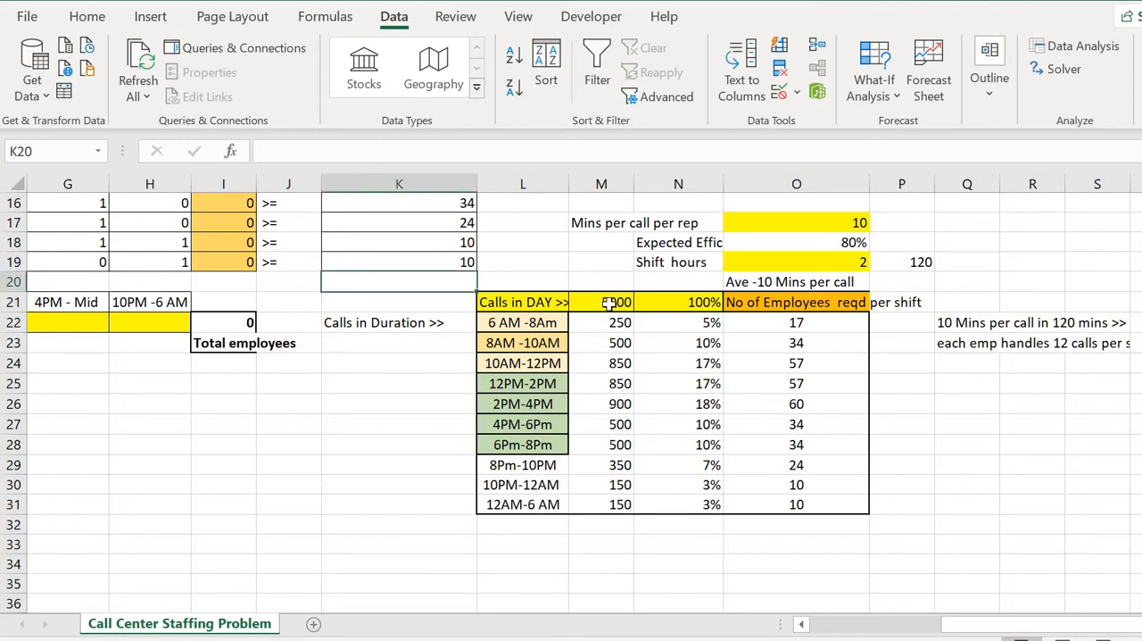
{"action": "left_click", "coordinate": [609, 303]}
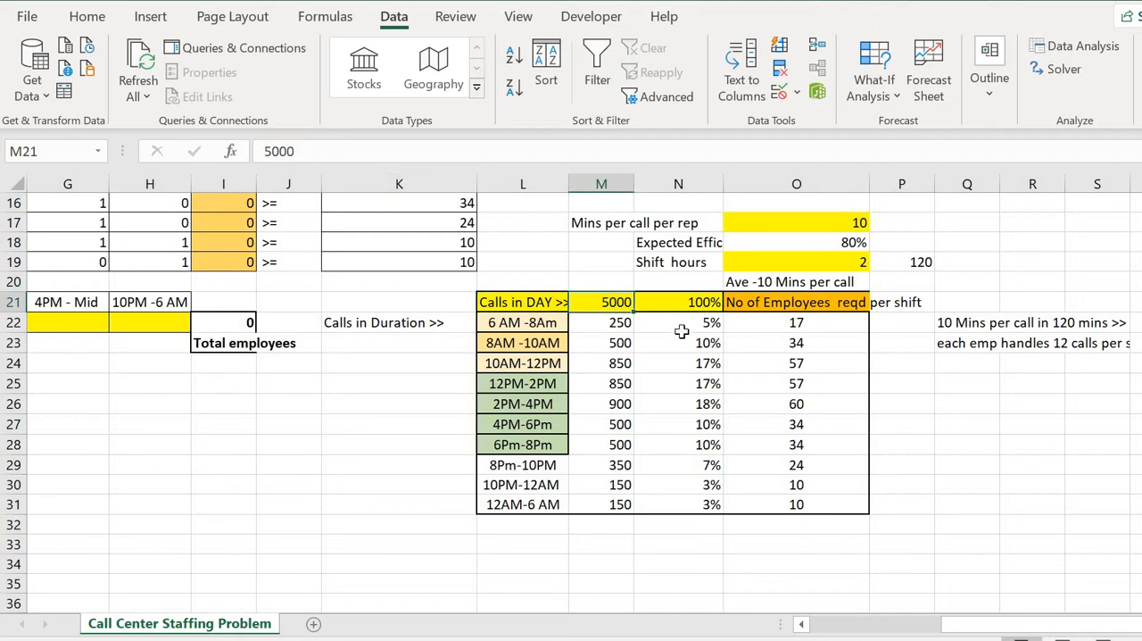
{"action": "left_click", "coordinate": [681, 330]}
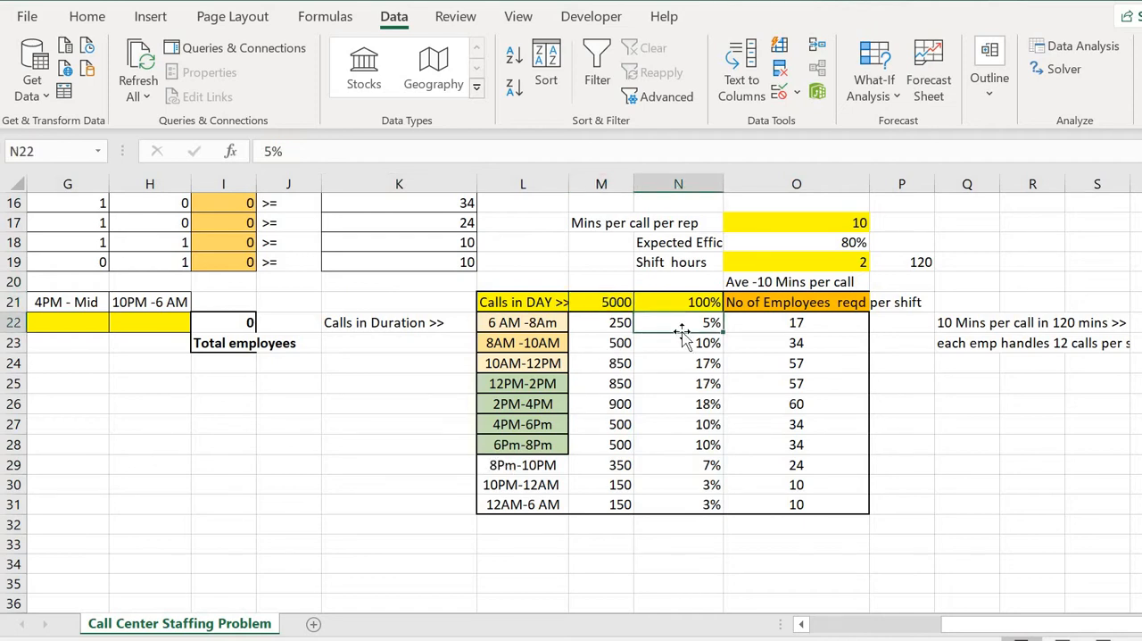
{"action": "key", "text": "Left"}
{"action": "key", "text": "Left"}
{"action": "key", "text": "Down"}
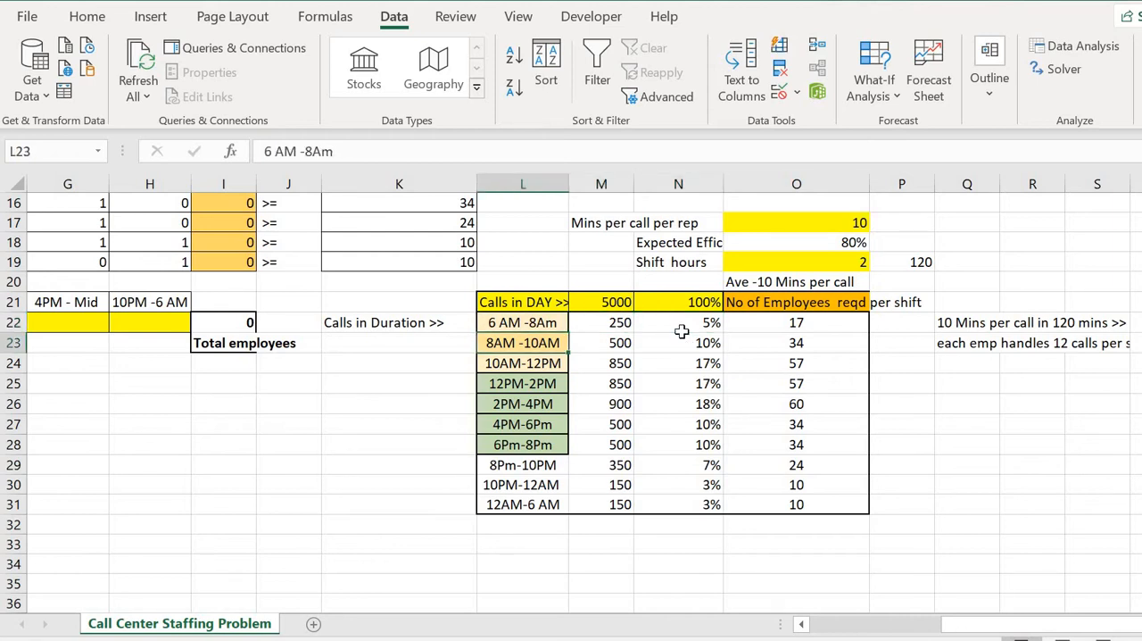
{"action": "key", "text": "Right"}
{"action": "key", "text": "Right"}
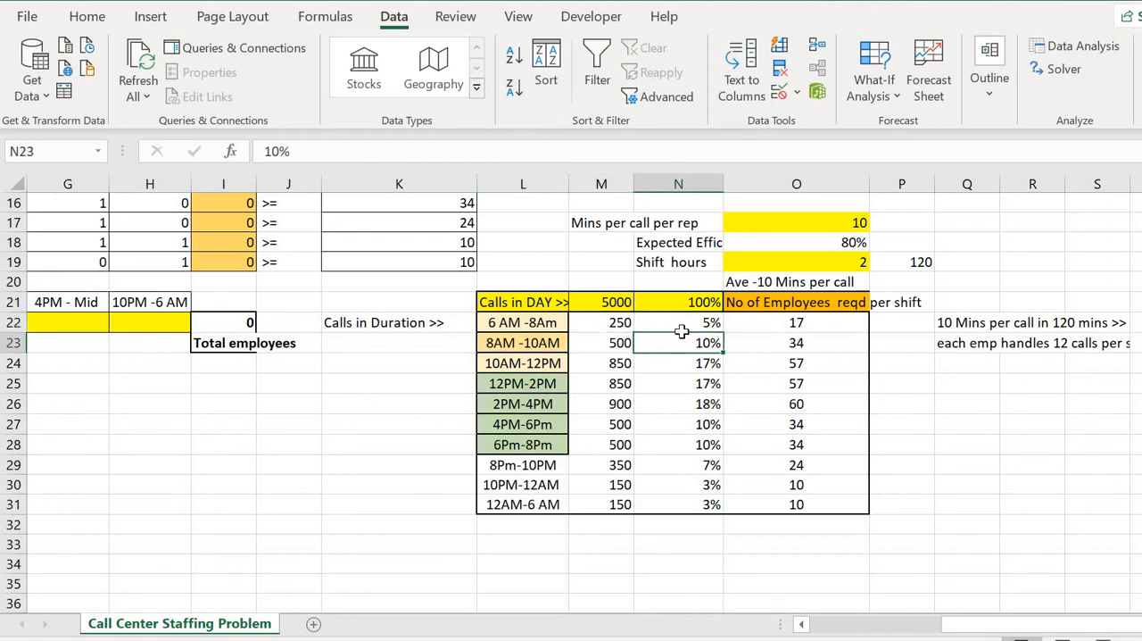
{"action": "key", "text": "Left"}
{"action": "key", "text": "Left"}
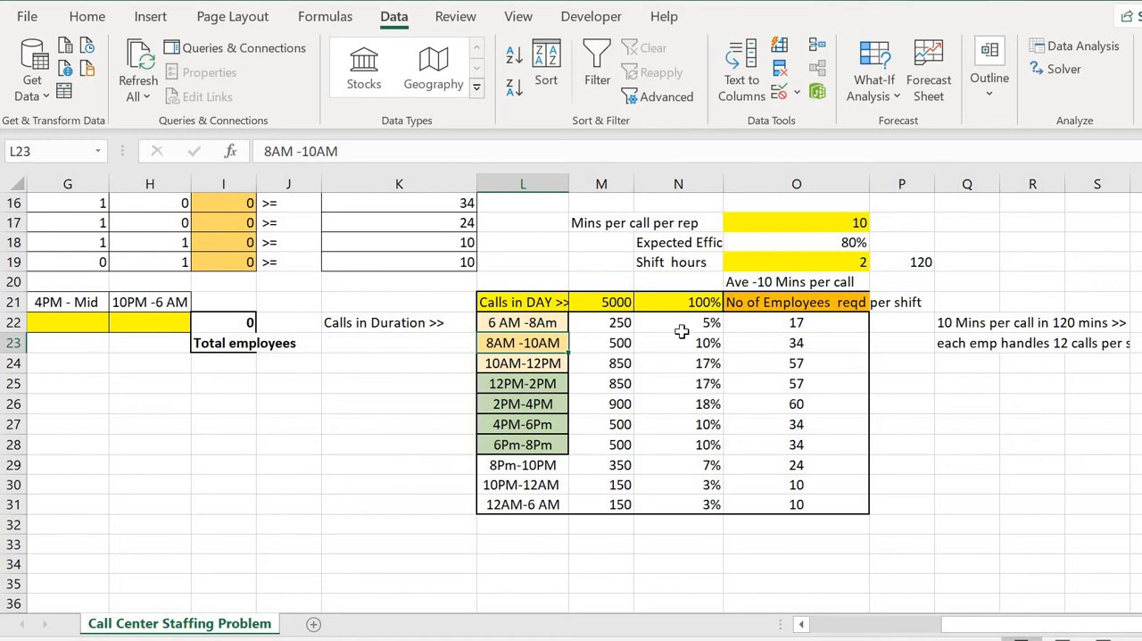
{"action": "key", "text": "Right"}
{"action": "key", "text": "Right"}
{"action": "key", "text": "Left"}
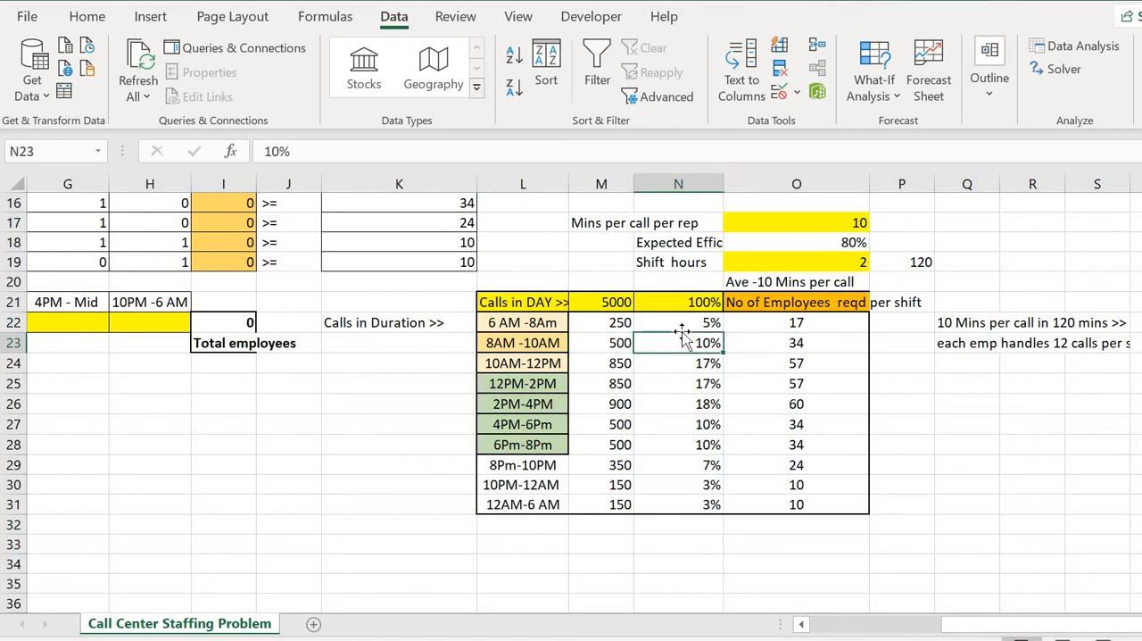
{"action": "left_click_drag", "start_coordinate": [683, 322], "coordinate": [705, 507]}
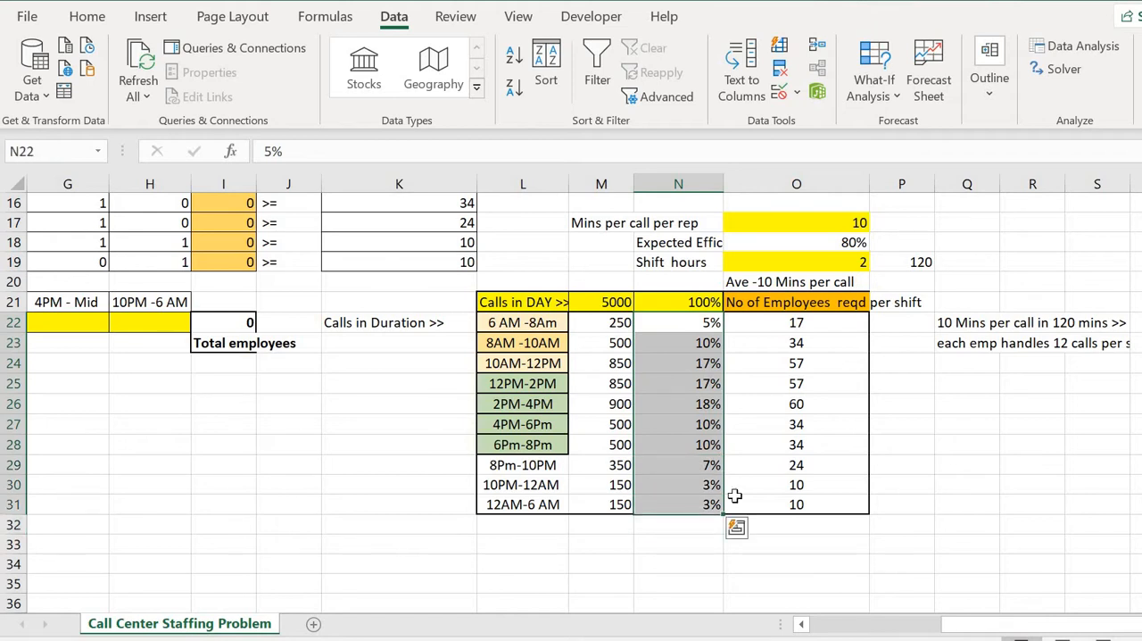
Inspect the formulas for required employees in O22 and for calls per period in M22 and M23.
{"action": "left_click", "coordinate": [796, 326]}
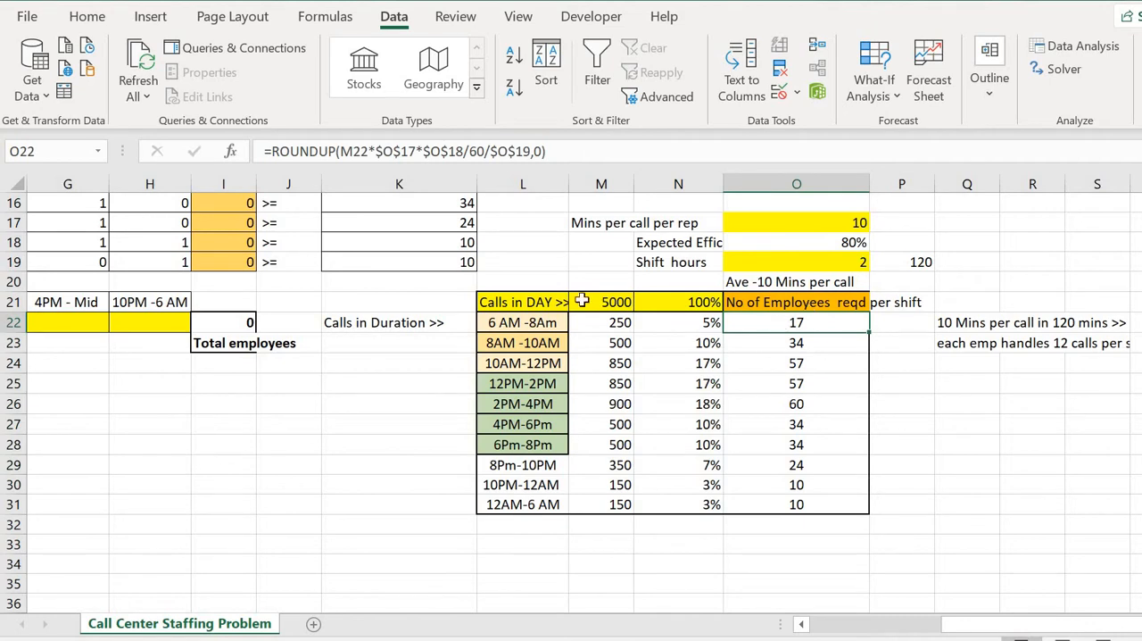
{"action": "left_click", "coordinate": [672, 326]}
{"action": "left_click", "coordinate": [606, 326]}
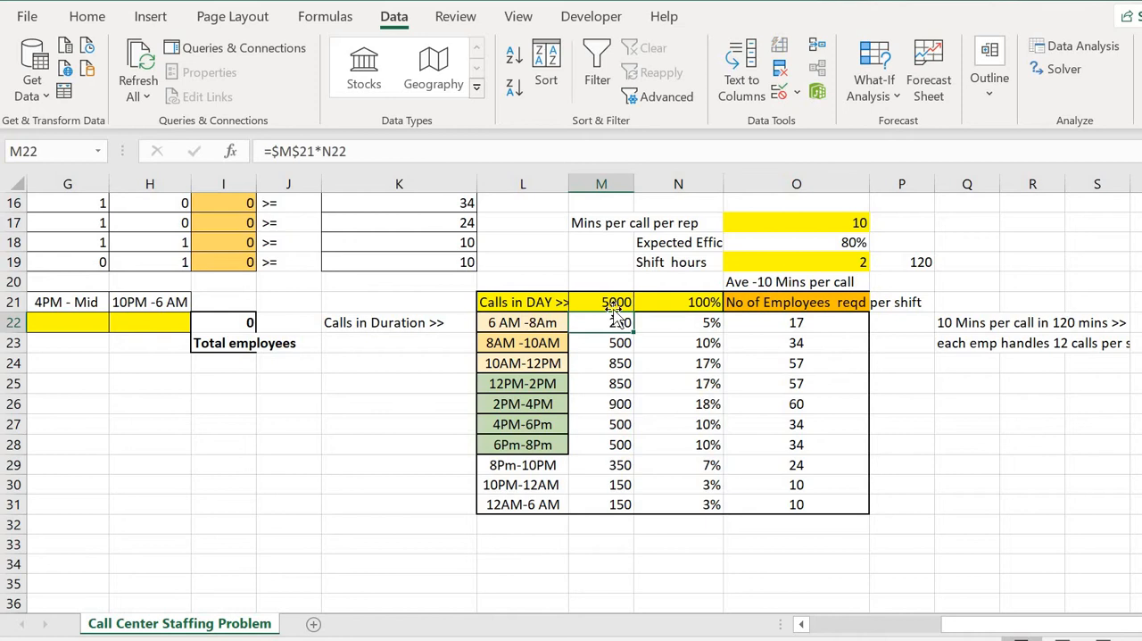
{"action": "key", "text": "Up"}
{"action": "left_click", "coordinate": [606, 324]}
{"action": "left_click", "coordinate": [779, 327]}
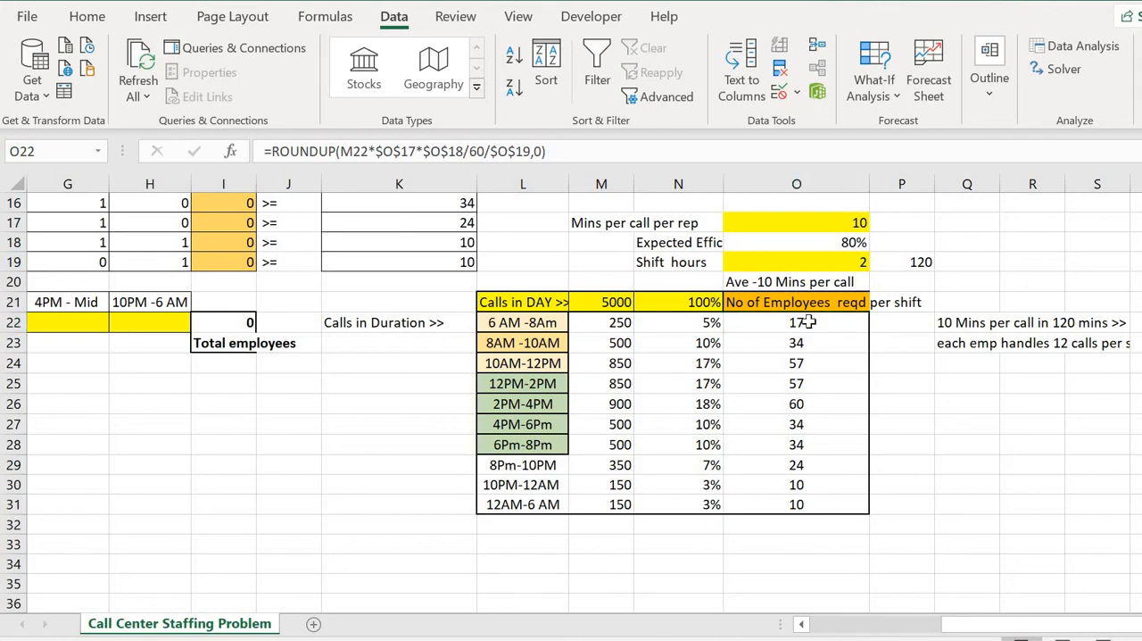
{"action": "left_click", "coordinate": [805, 324]}
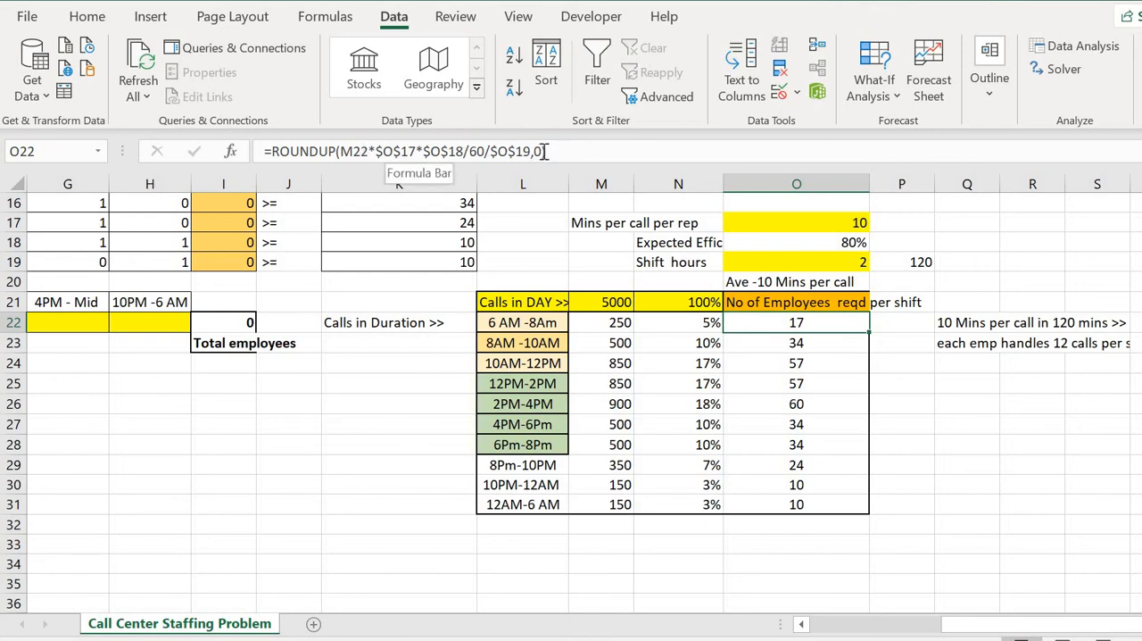
{"action": "left_click", "coordinate": [627, 346]}
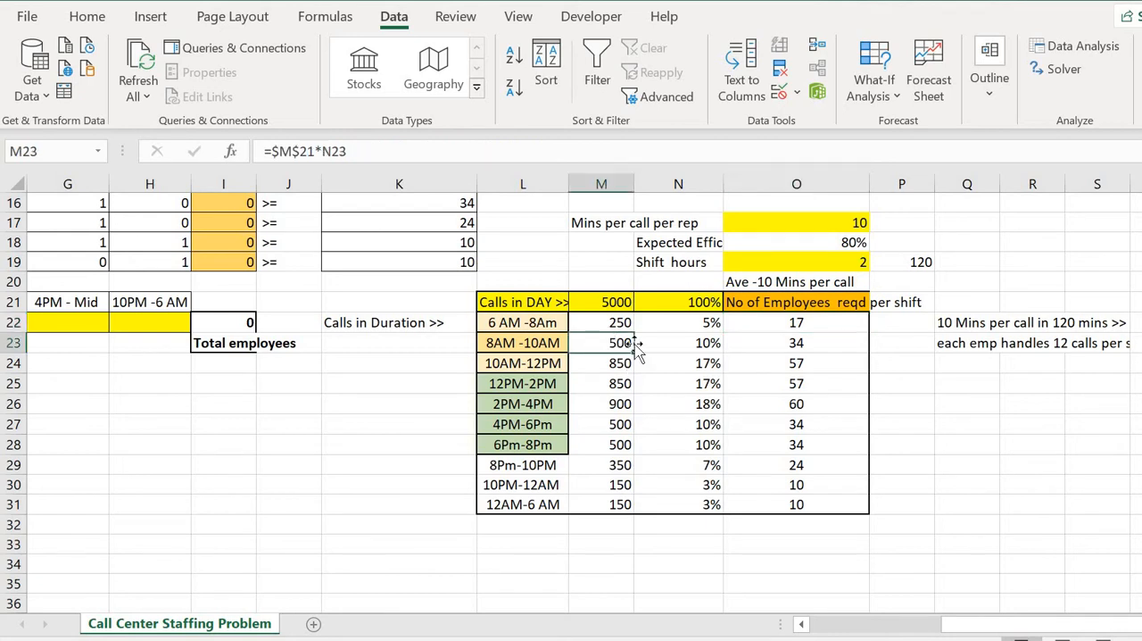
Set the 6 AM-8 AM call count in M22 to 100 and check the required employees in O22.
{"action": "left_click", "coordinate": [622, 323]}
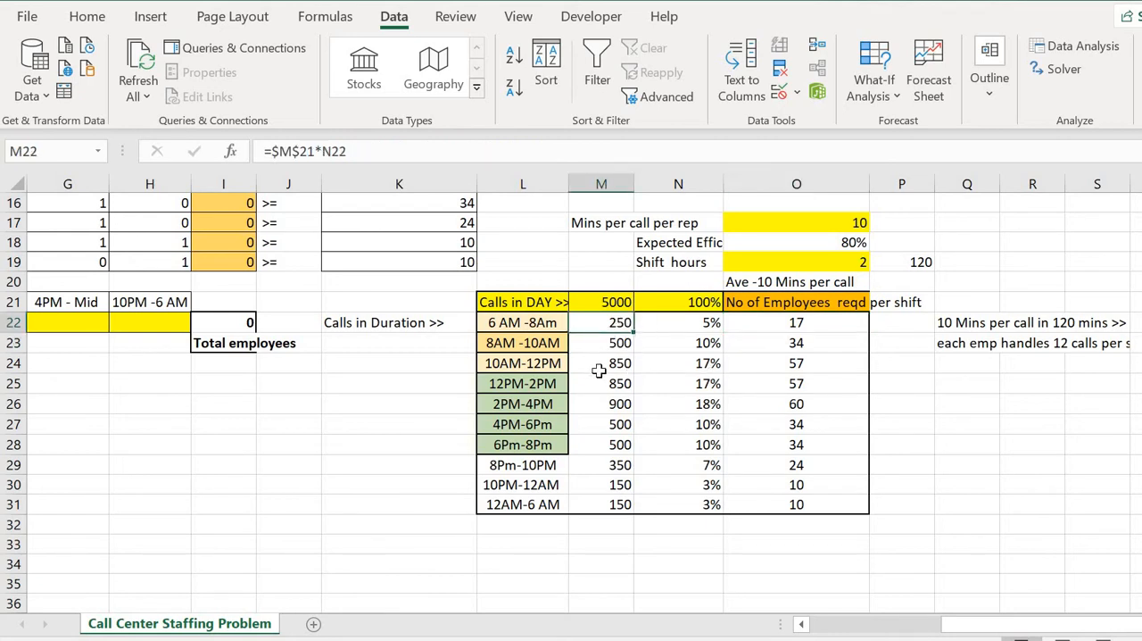
{"action": "type", "text": "1"}
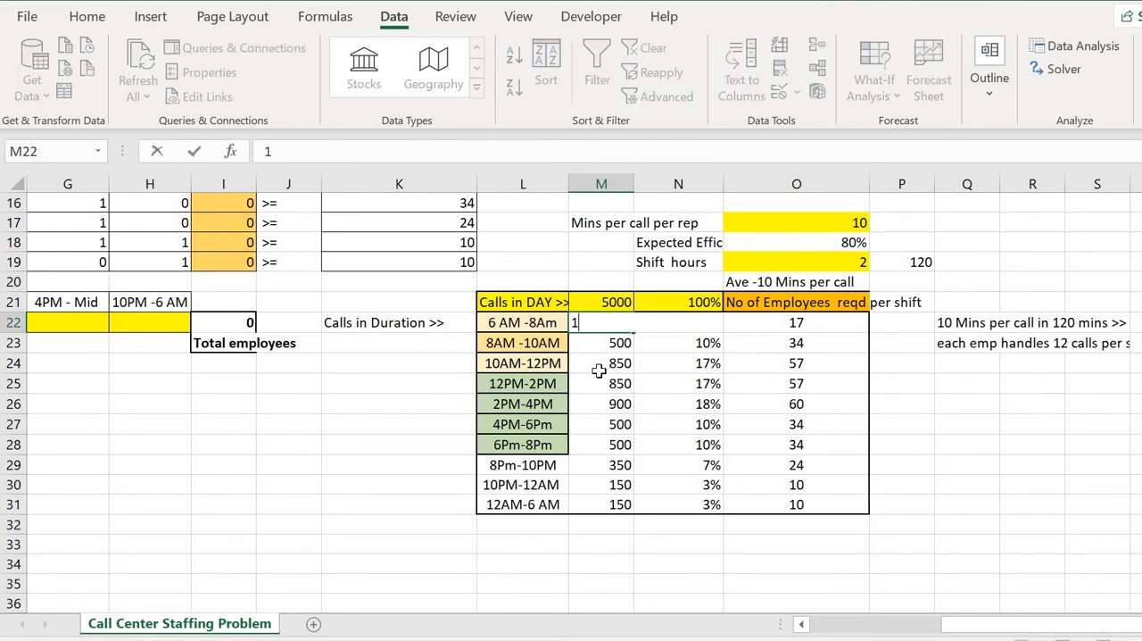
{"action": "type", "text": "00"}
{"action": "key", "text": "Return"}
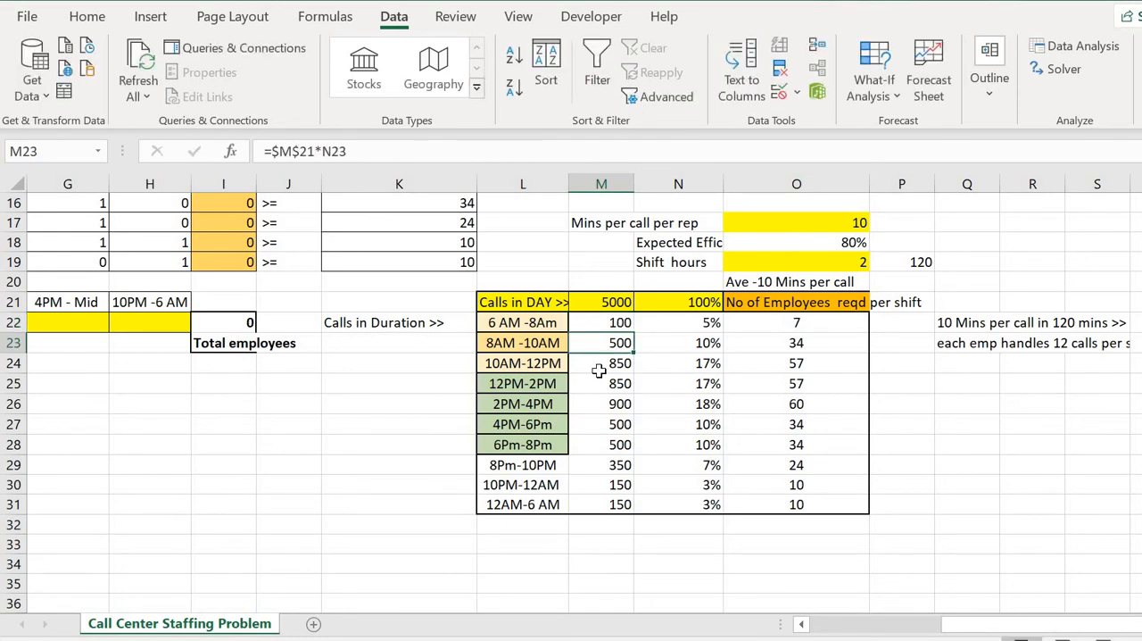
{"action": "right_click", "coordinate": [781, 323]}
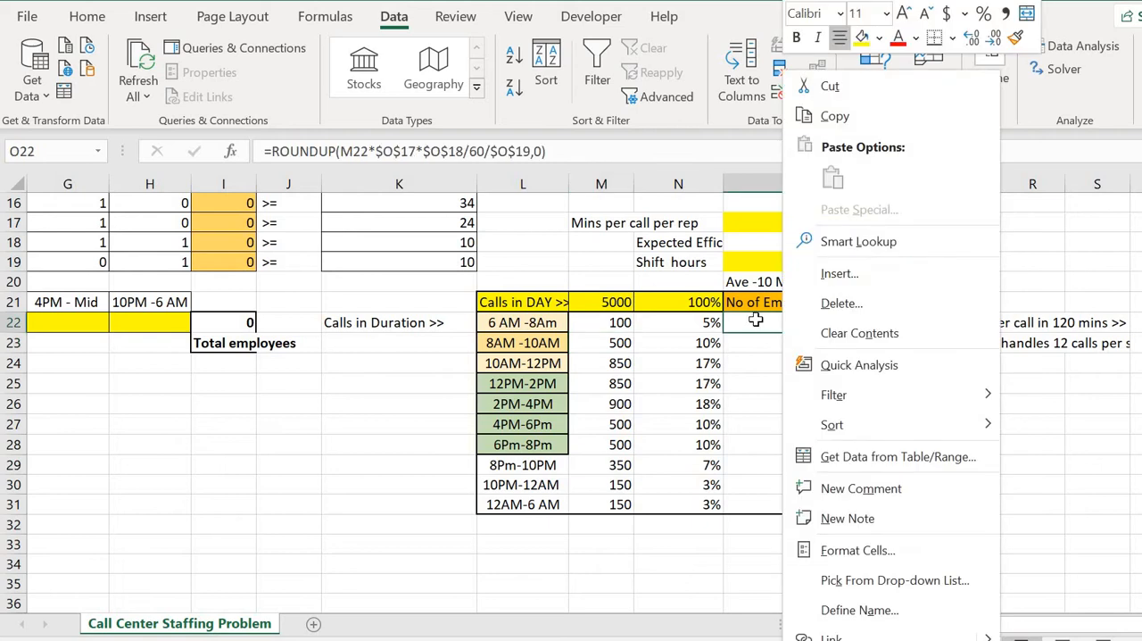
{"action": "left_click", "coordinate": [757, 321]}
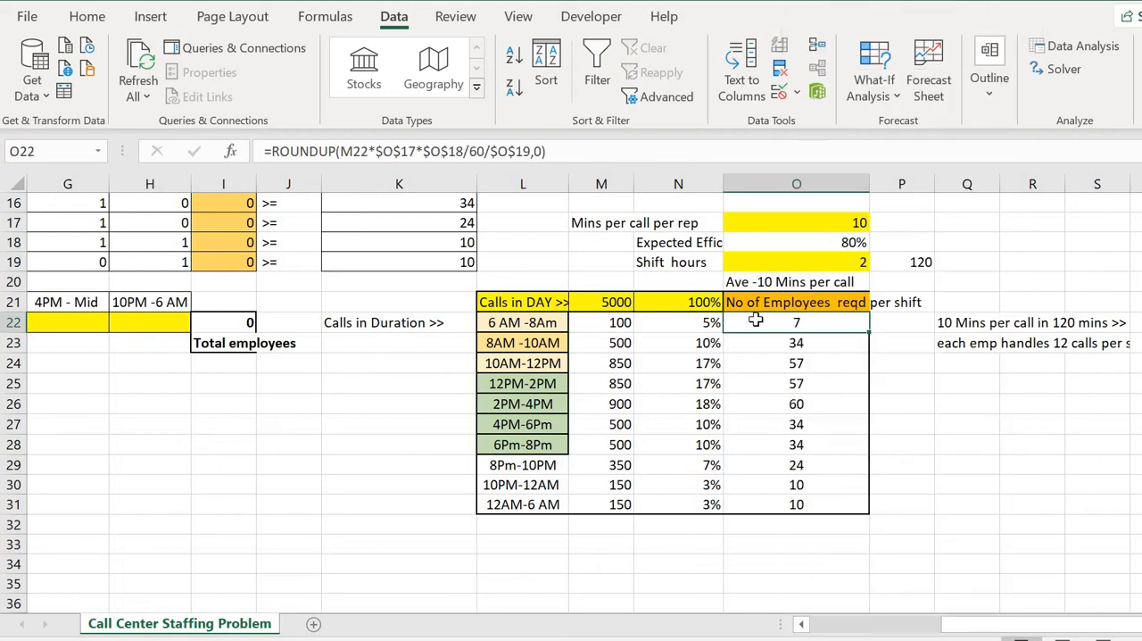
Set the 6 AM-8 AM call count in M22 to 10 and check the required employees in O22.
{"action": "left_click", "coordinate": [608, 324]}
{"action": "type", "text": "10"}
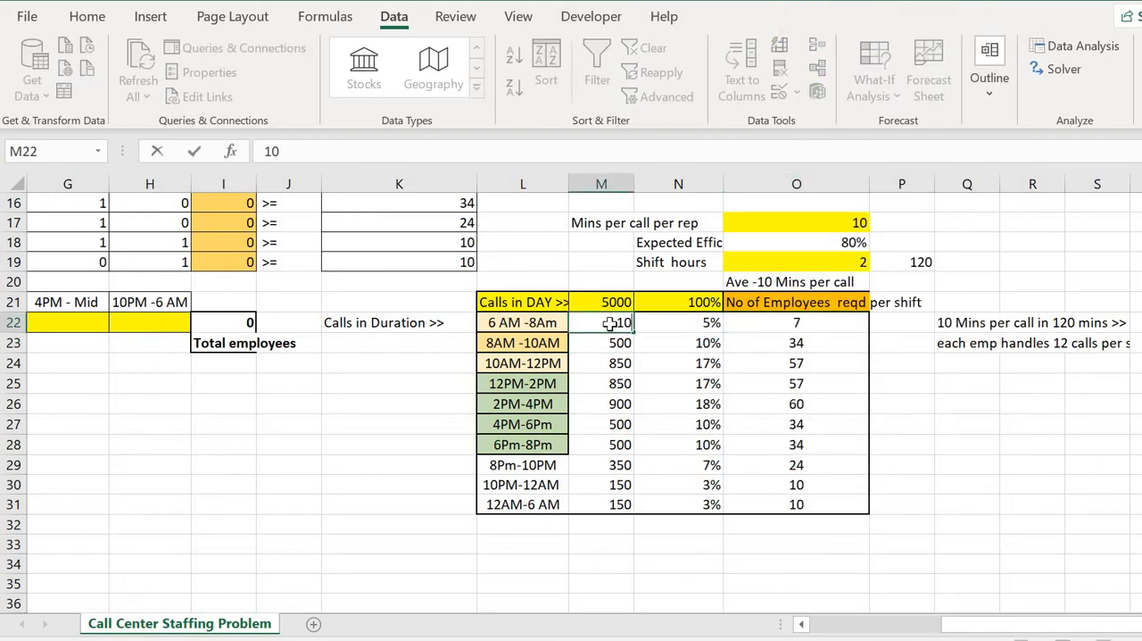
{"action": "key", "text": "Return"}
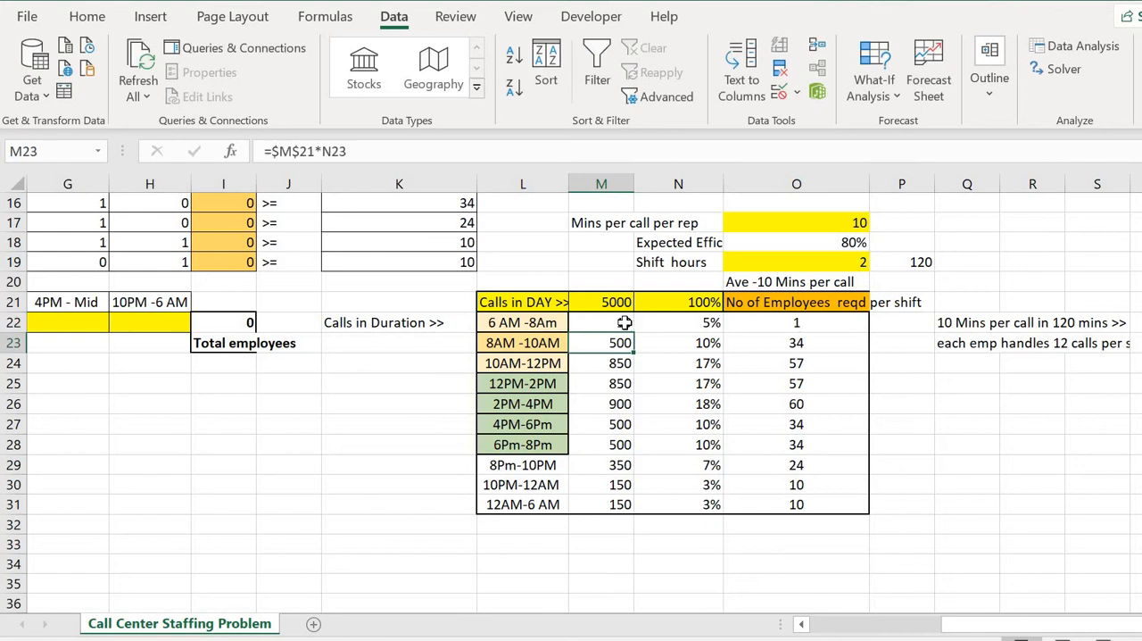
{"action": "left_click", "coordinate": [794, 326]}
{"action": "left_click", "coordinate": [622, 325]}
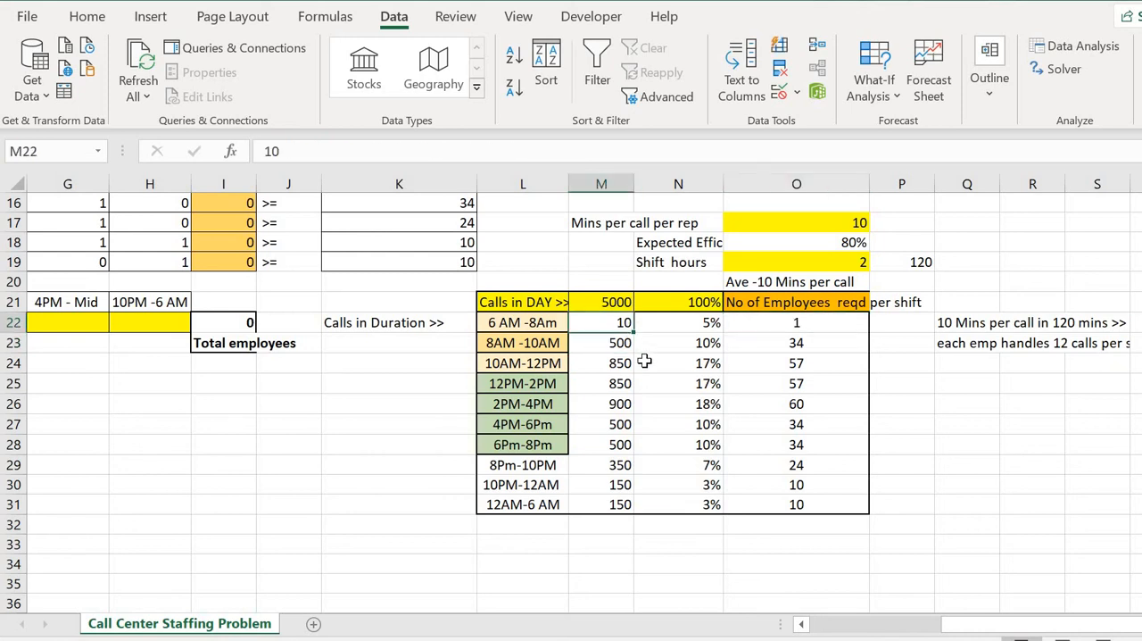
Restore the call count formula in M22 by copying it from M23.
{"action": "key", "text": "Down"}
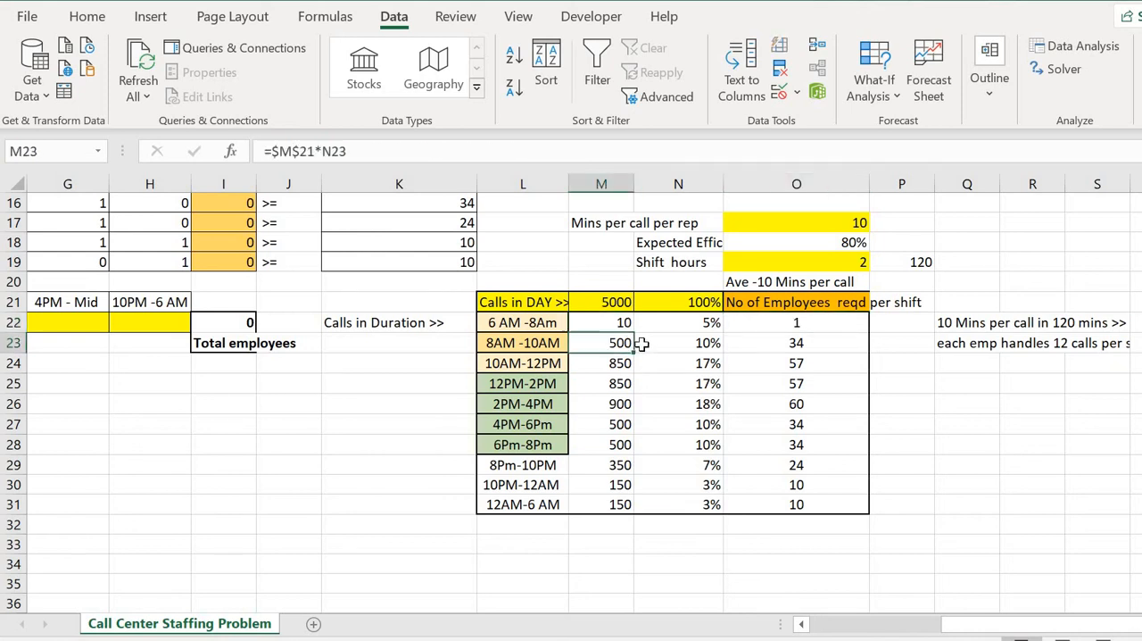
{"action": "key", "text": "ctrl+c"}
{"action": "key", "text": "Up"}
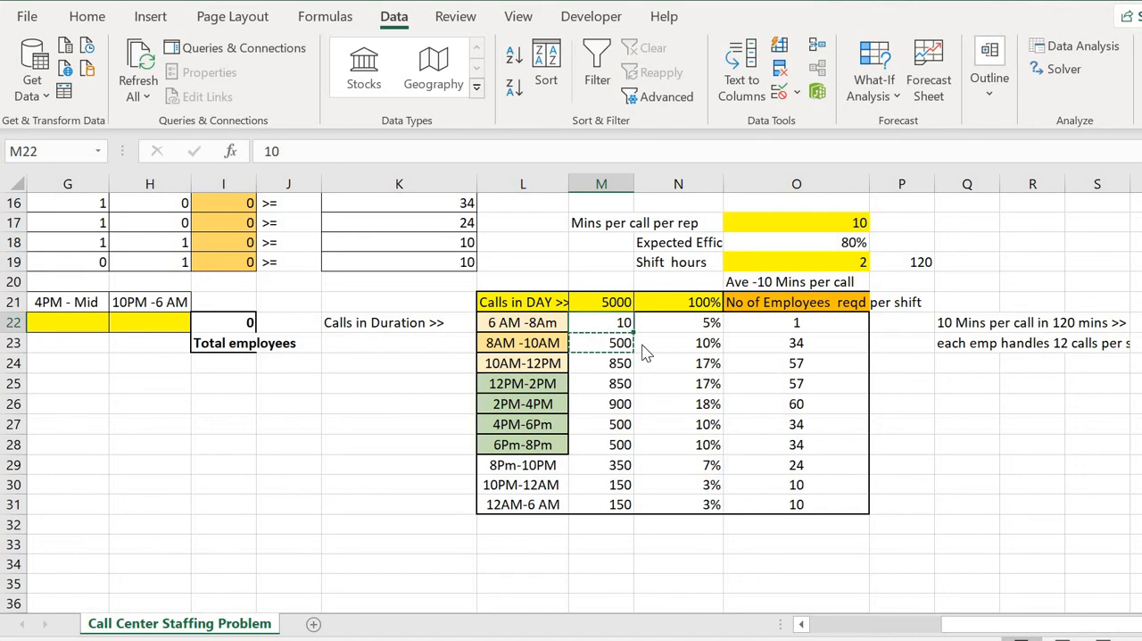
{"action": "key", "text": "ctrl+v"}
{"action": "key", "text": "Escape"}
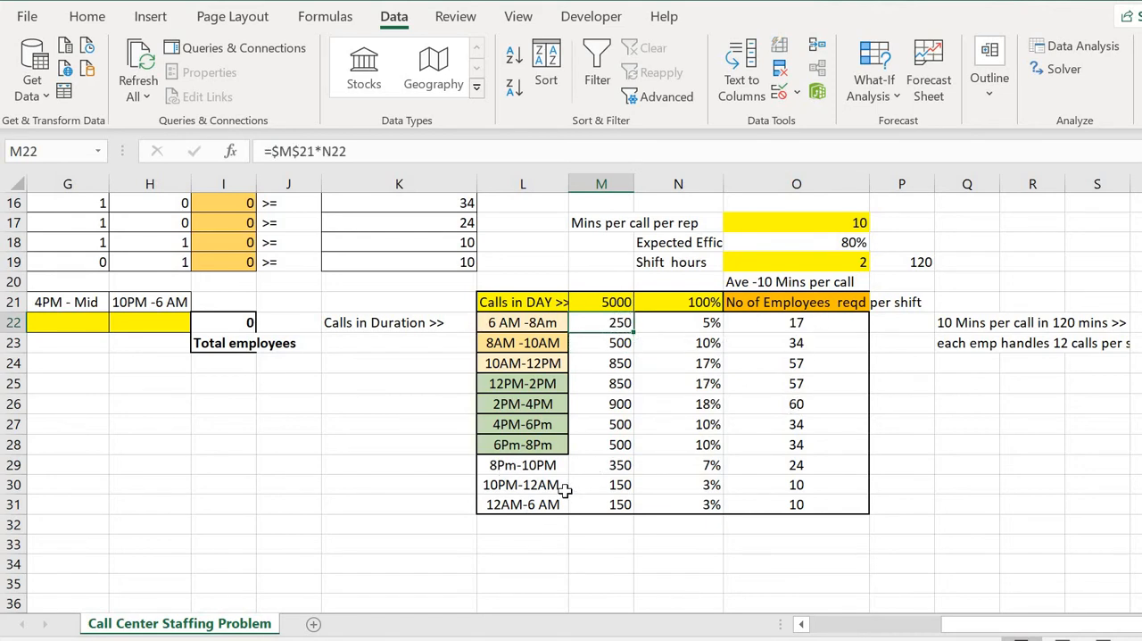
Examine the minimum CSR requirements per time period in K10:K19.
{"action": "scroll", "coordinate": [567, 491], "scroll_direction": "left", "scroll_amount": 5}
{"action": "scroll", "coordinate": [567, 490], "scroll_direction": "up", "scroll_amount": 2}
{"action": "scroll", "coordinate": [564, 491], "scroll_direction": "up", "scroll_amount": 3}
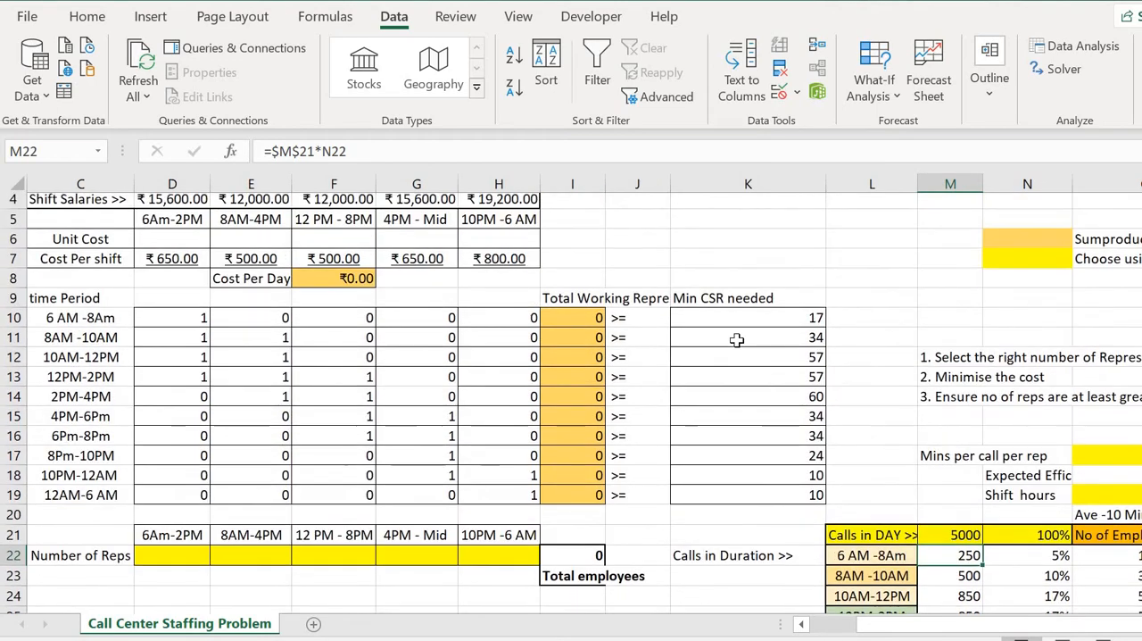
{"action": "scroll", "coordinate": [786, 489], "scroll_direction": "down", "scroll_amount": 3}
{"action": "scroll", "coordinate": [785, 489], "scroll_direction": "up", "scroll_amount": 3}
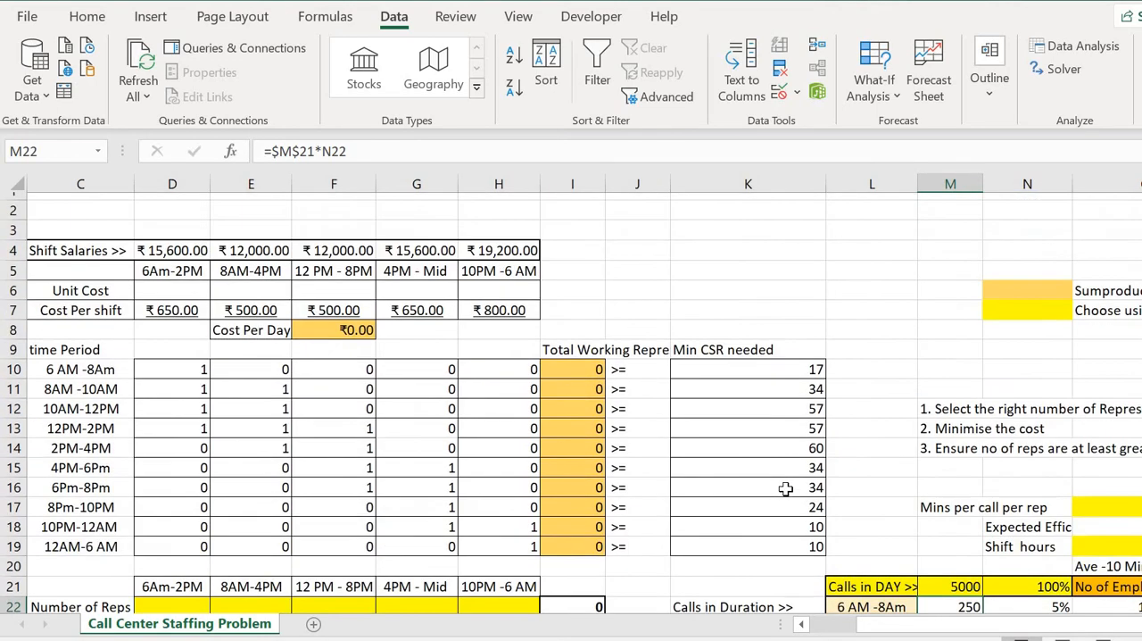
{"action": "scroll", "coordinate": [1025, 479], "scroll_direction": "down", "scroll_amount": 2}
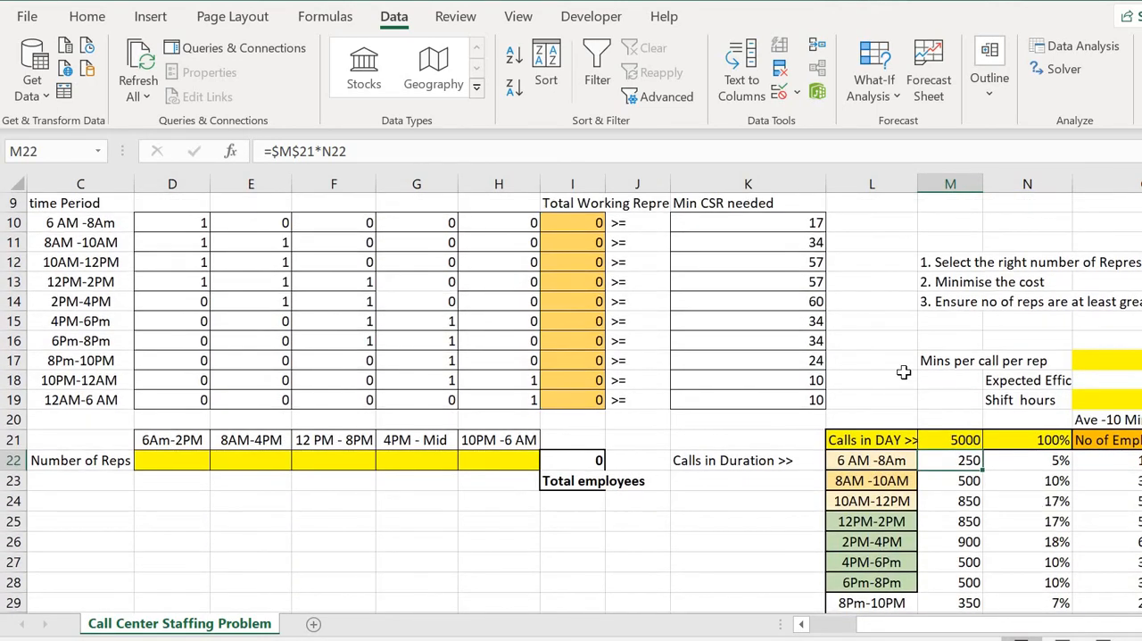
{"action": "scroll", "coordinate": [793, 321], "scroll_direction": "up", "scroll_amount": 2}
{"action": "left_click_drag", "start_coordinate": [793, 321], "coordinate": [790, 504]}
Compare the time periods in C10:C19 with the call volume table and locate the Number of Reps cells starting at D22.
{"action": "scroll", "coordinate": [470, 420], "scroll_direction": "left", "scroll_amount": 2}
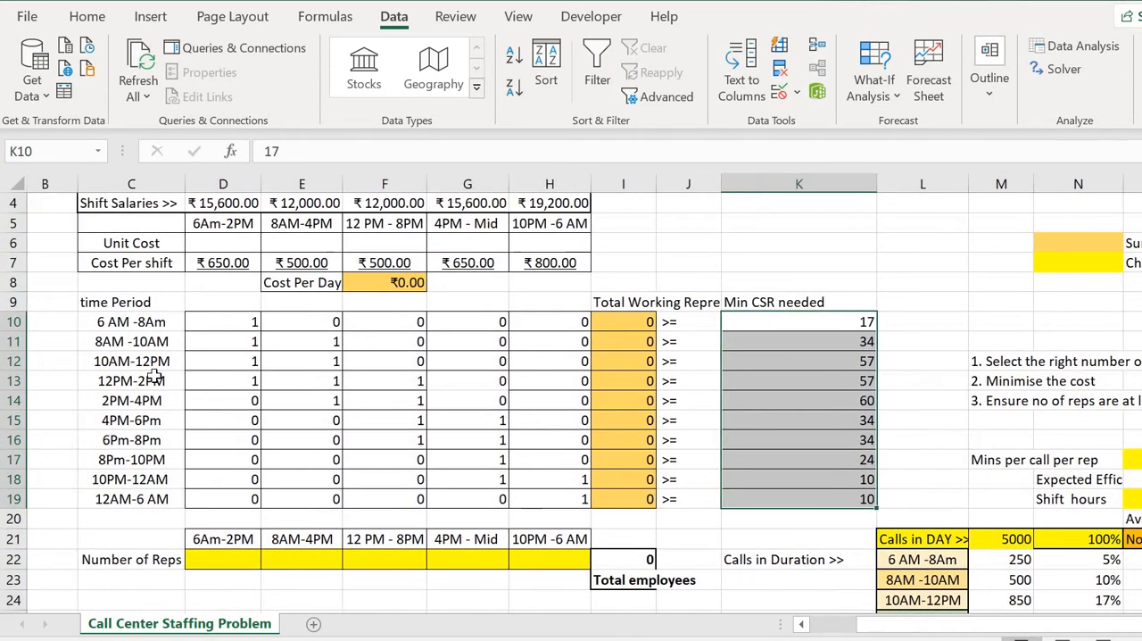
{"action": "scroll", "coordinate": [154, 379], "scroll_direction": "left", "scroll_amount": 1}
{"action": "left_click", "coordinate": [134, 322]}
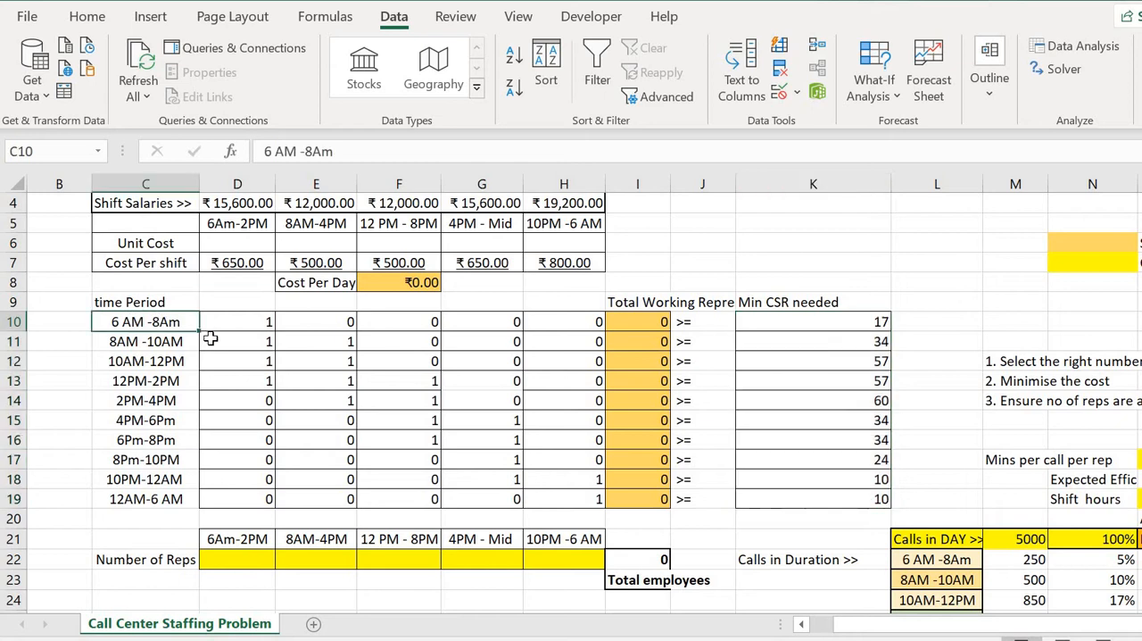
{"action": "left_click_drag", "start_coordinate": [210, 339], "coordinate": [162, 500]}
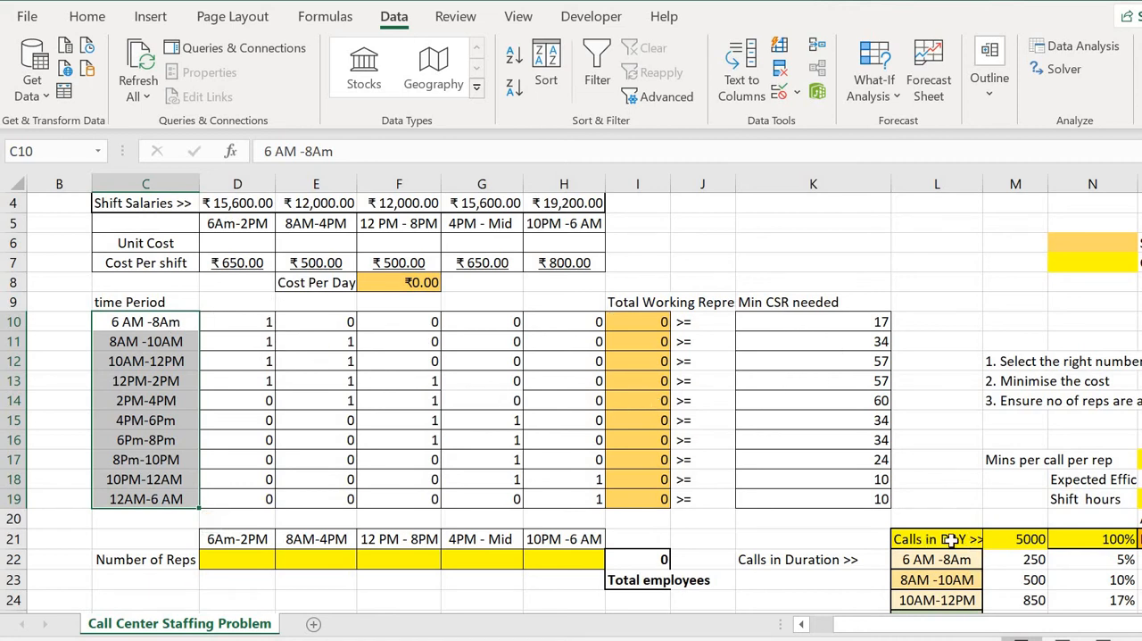
{"action": "scroll", "coordinate": [951, 539], "scroll_direction": "down", "scroll_amount": 1}
{"action": "scroll", "coordinate": [884, 538], "scroll_direction": "right", "scroll_amount": 3}
{"action": "scroll", "coordinate": [954, 467], "scroll_direction": "down", "scroll_amount": 3}
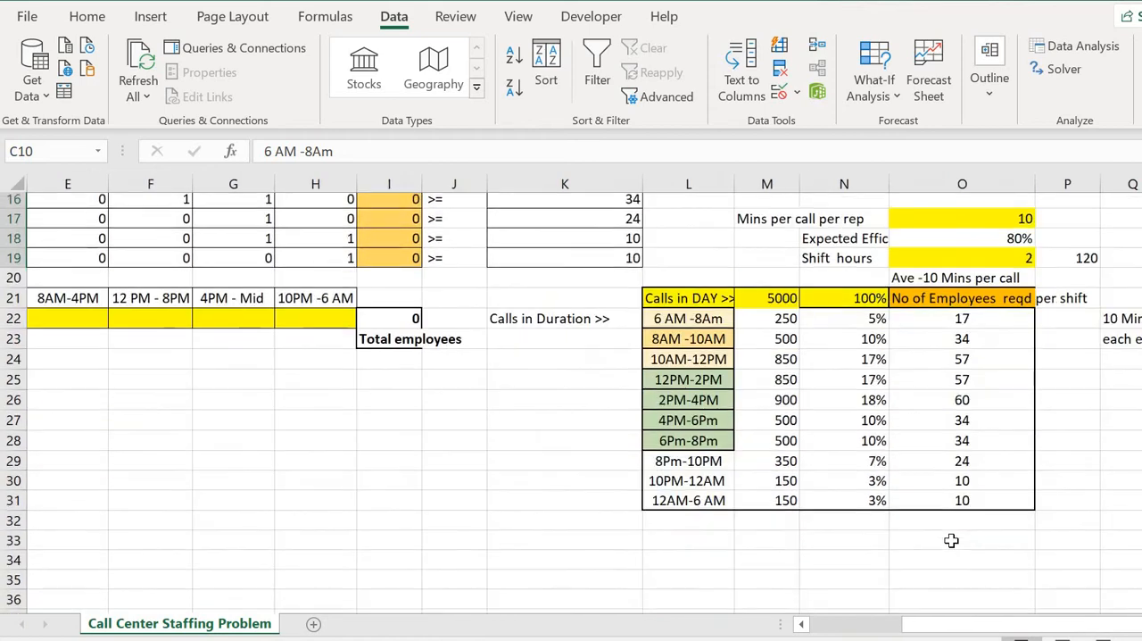
{"action": "scroll", "coordinate": [948, 539], "scroll_direction": "up", "scroll_amount": 3}
{"action": "scroll", "coordinate": [953, 541], "scroll_direction": "left", "scroll_amount": 2}
{"action": "scroll", "coordinate": [485, 337], "scroll_direction": "up", "scroll_amount": 1}
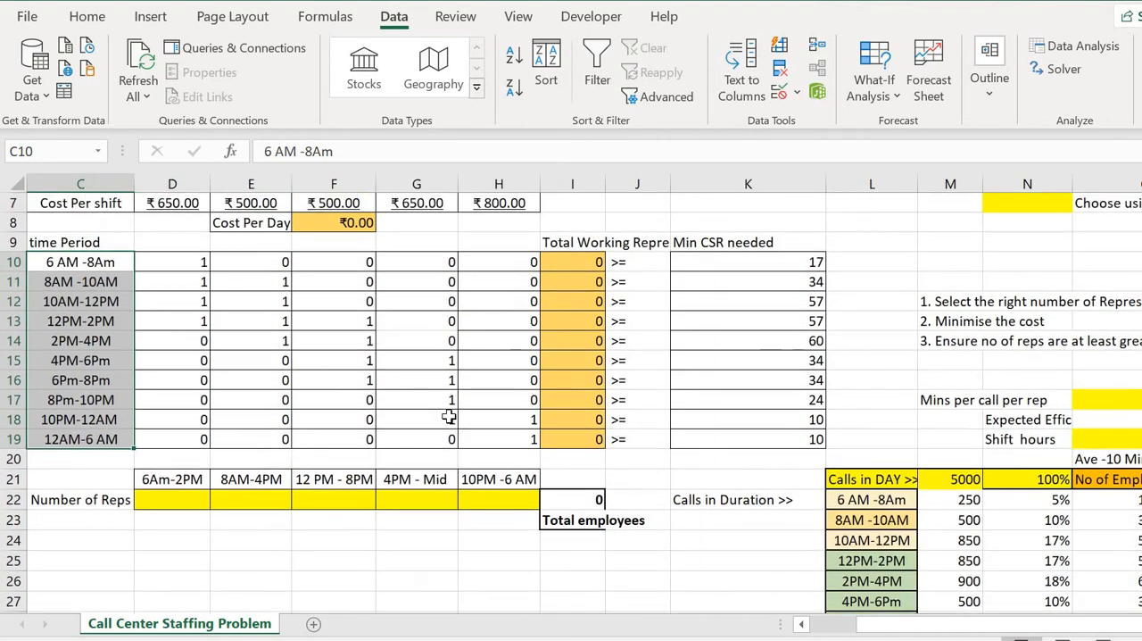
{"action": "left_click", "coordinate": [145, 502]}
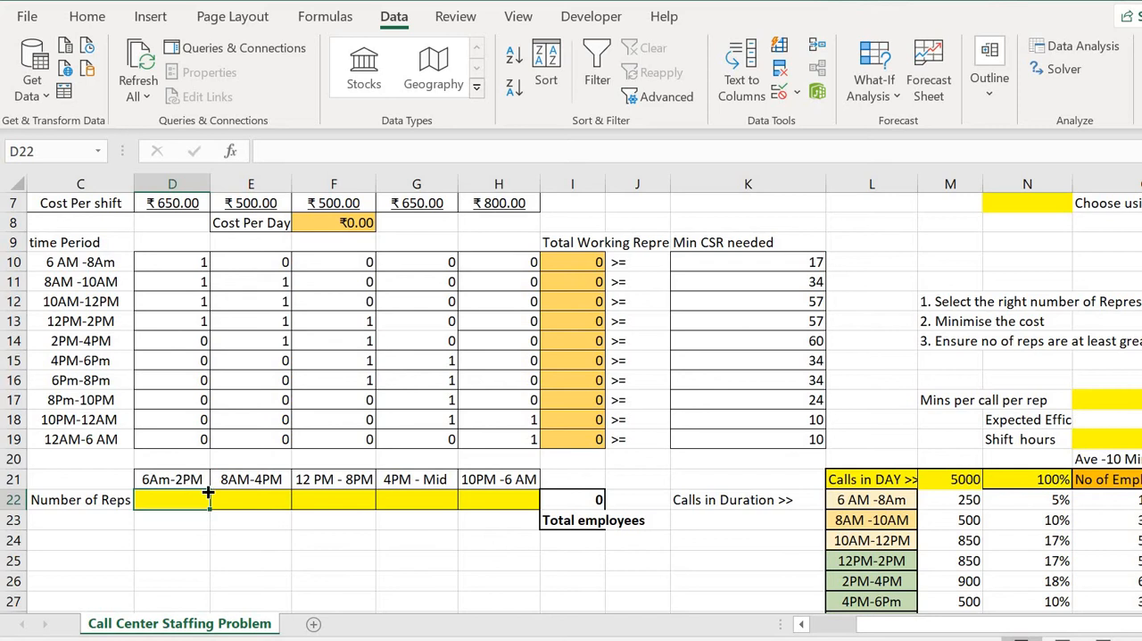
Compare the shift time slots in D21:H21 with their costs per shift in D7:H7.
{"action": "key", "text": "Up"}
{"action": "left_click", "coordinate": [251, 480]}
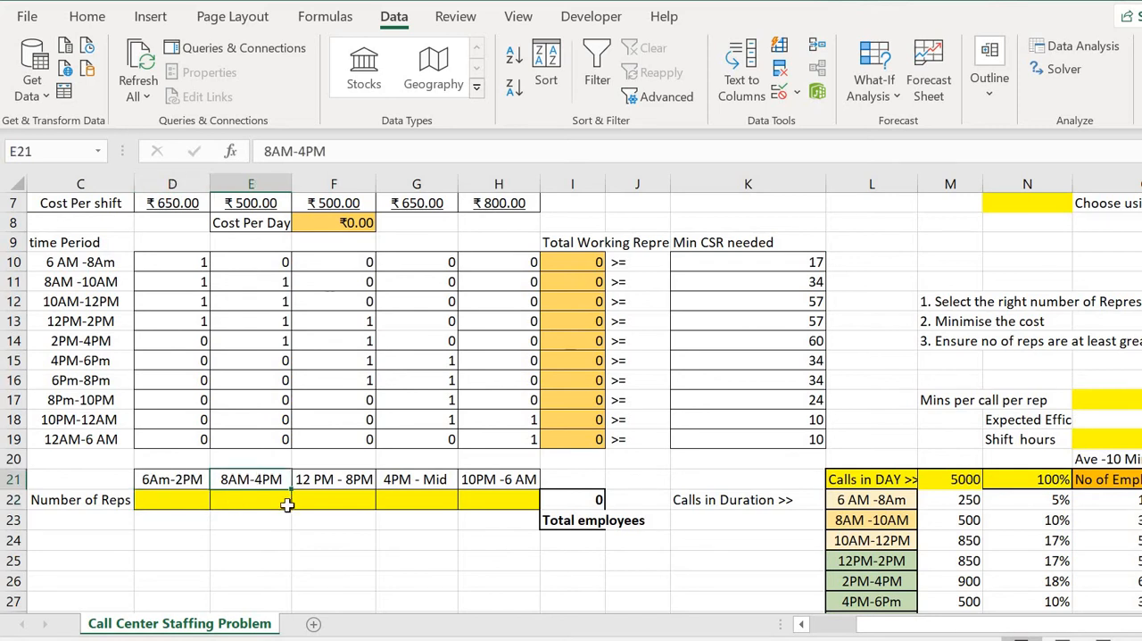
{"action": "scroll", "coordinate": [232, 503], "scroll_direction": "up", "scroll_amount": 1}
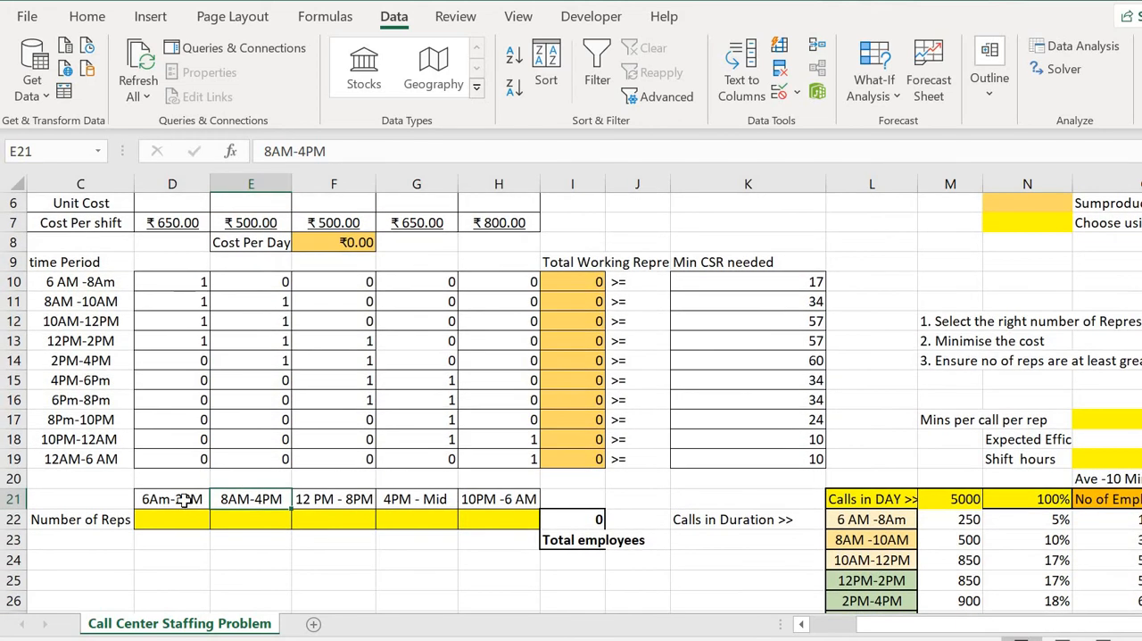
{"action": "scroll", "coordinate": [173, 237], "scroll_direction": "up", "scroll_amount": 1}
{"action": "left_click", "coordinate": [169, 242]}
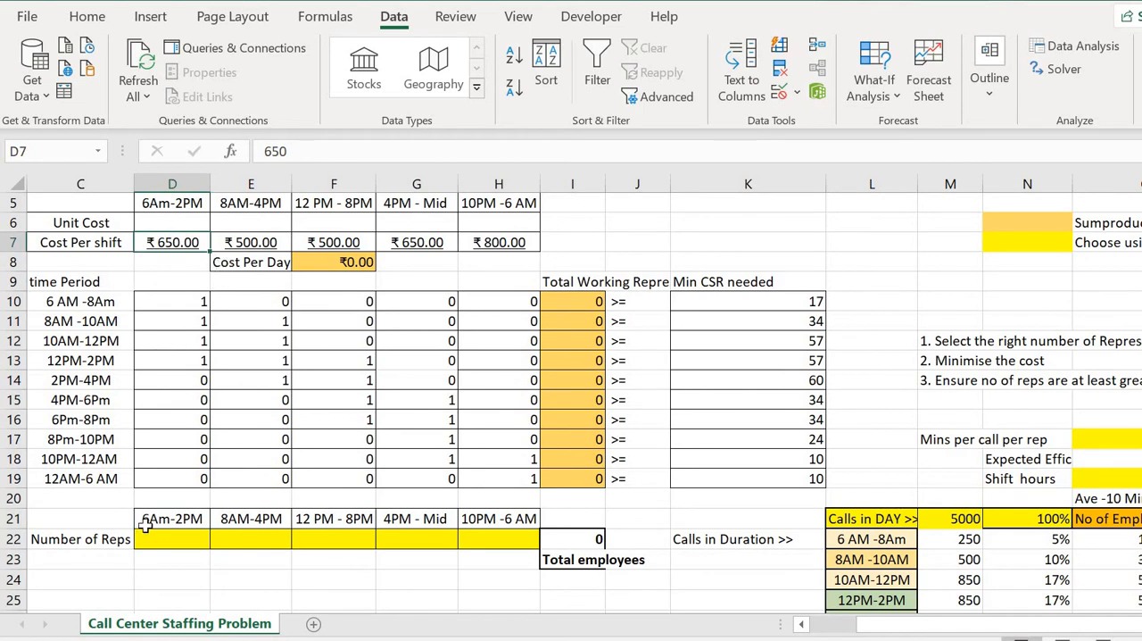
{"action": "left_click", "coordinate": [239, 519]}
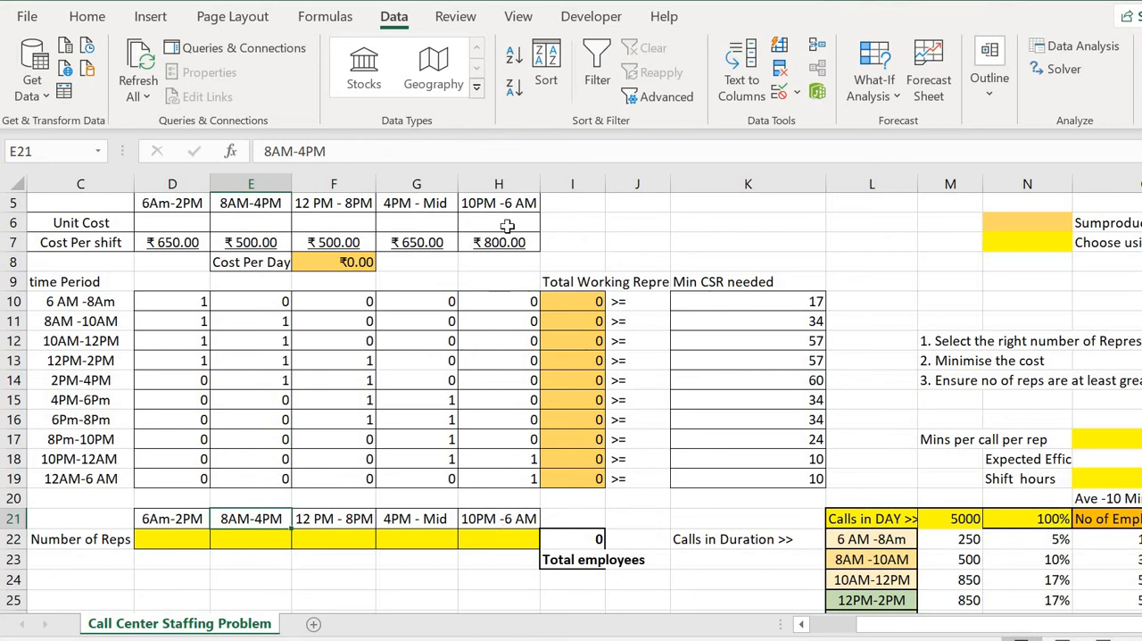
{"action": "left_click", "coordinate": [501, 243]}
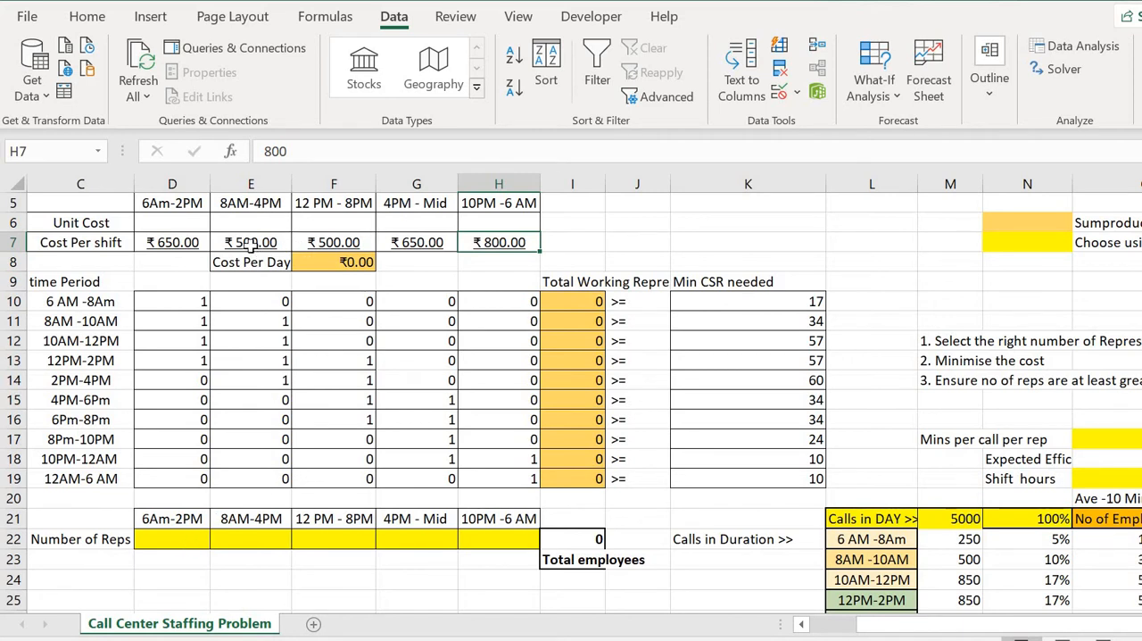
Inspect the Cost Per Day cells E8:F8, then compare the Number of Reps cells D22:H22 with the minimum CSR requirements in K10:K19.
{"action": "left_click", "coordinate": [259, 260]}
{"action": "left_click_drag", "start_coordinate": [259, 261], "coordinate": [333, 263]}
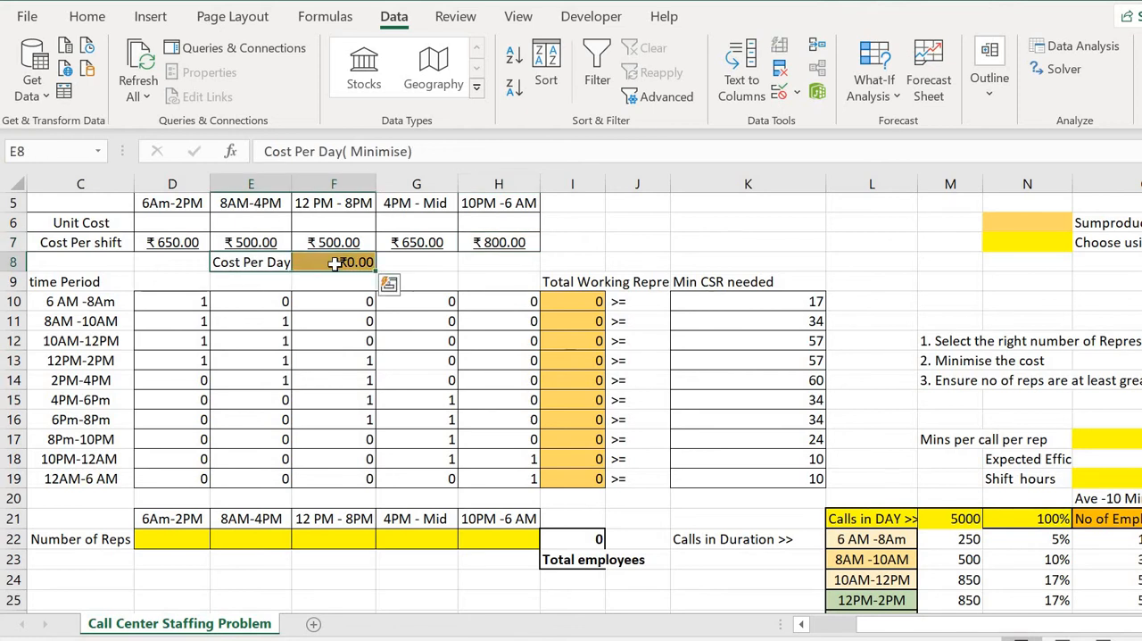
{"action": "left_click_drag", "start_coordinate": [333, 263], "coordinate": [258, 264]}
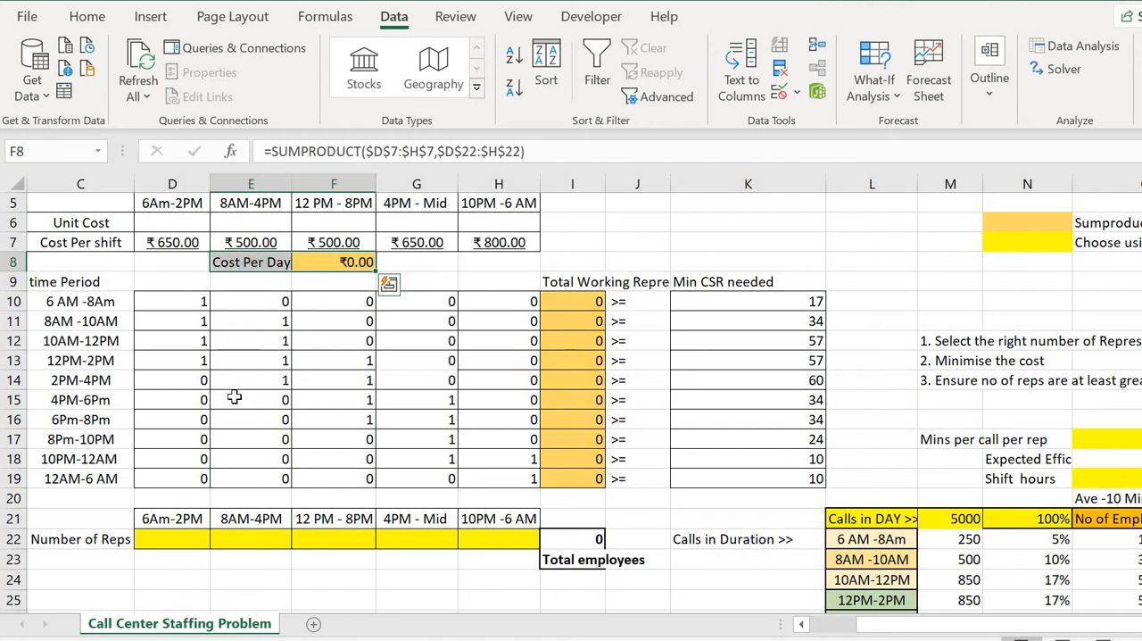
{"action": "left_click", "coordinate": [233, 397]}
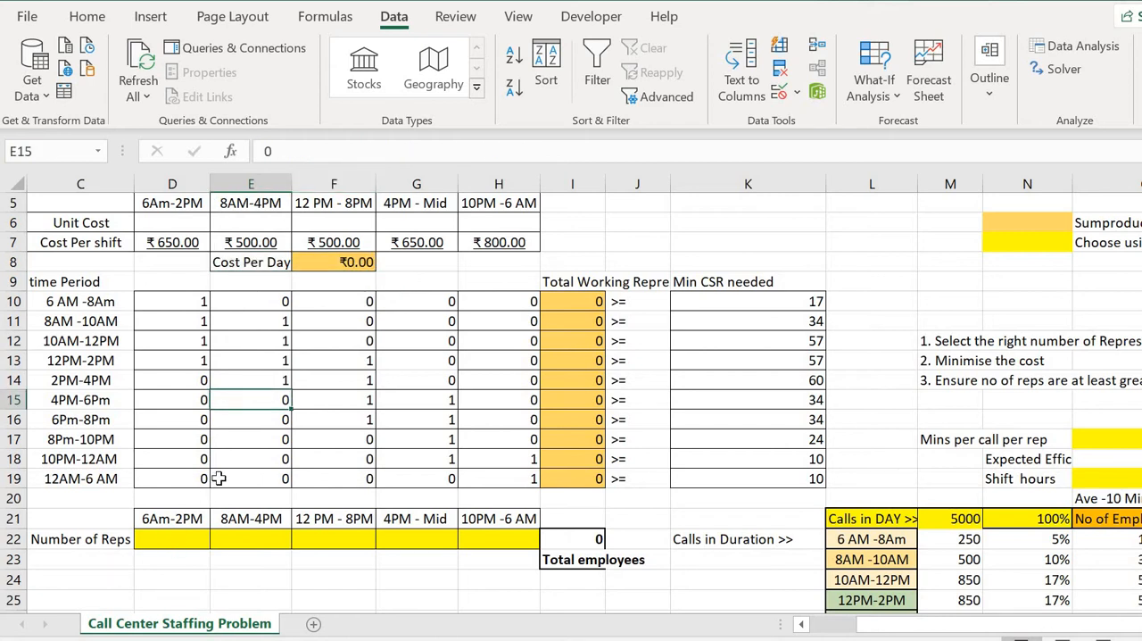
{"action": "left_click_drag", "start_coordinate": [171, 539], "coordinate": [476, 538]}
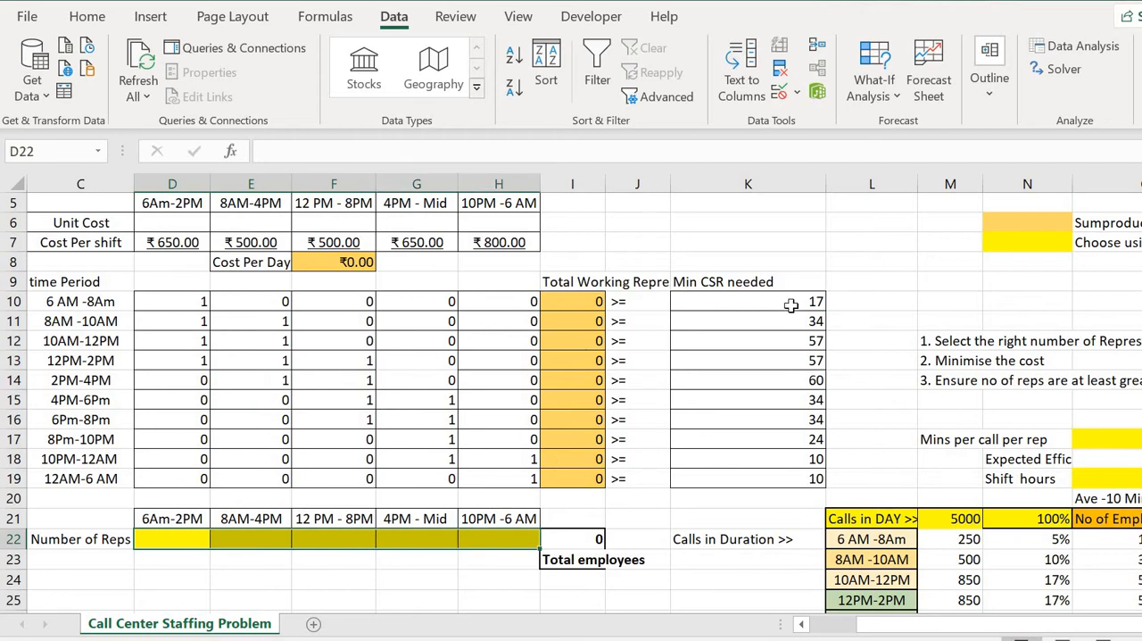
{"action": "left_click_drag", "start_coordinate": [791, 306], "coordinate": [778, 462]}
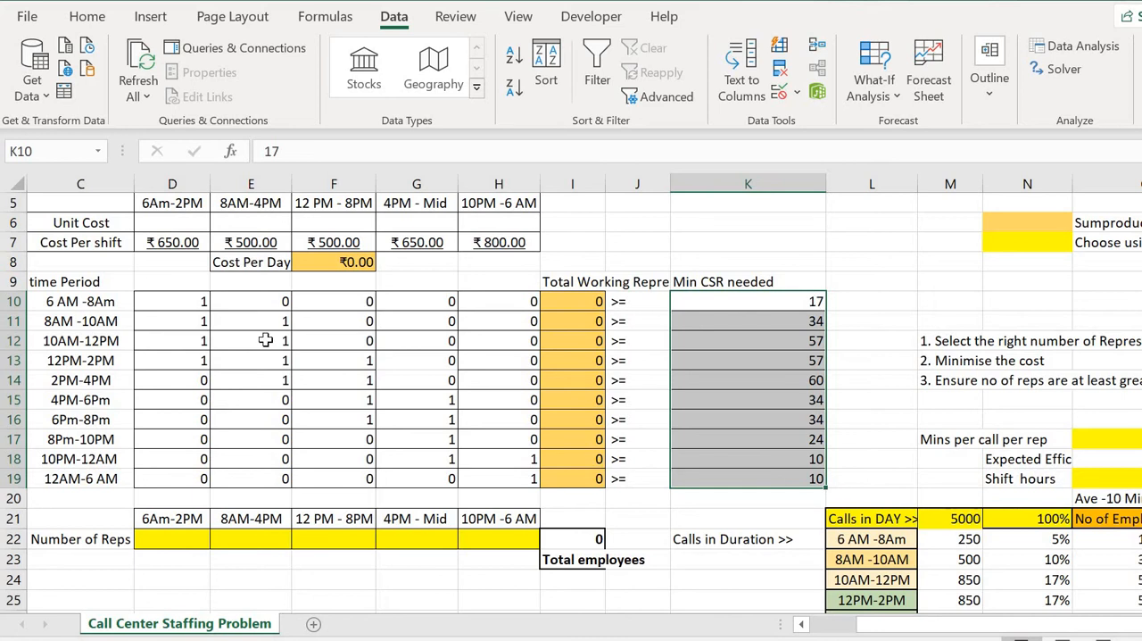
Examine the shift coverage matrix in D10:H19, tracing which time periods the 6AM-2PM and 8AM-4PM shifts cover.
{"action": "scroll", "coordinate": [302, 297], "scroll_direction": "left", "scroll_amount": 2}
{"action": "left_click_drag", "start_coordinate": [302, 297], "coordinate": [638, 480]}
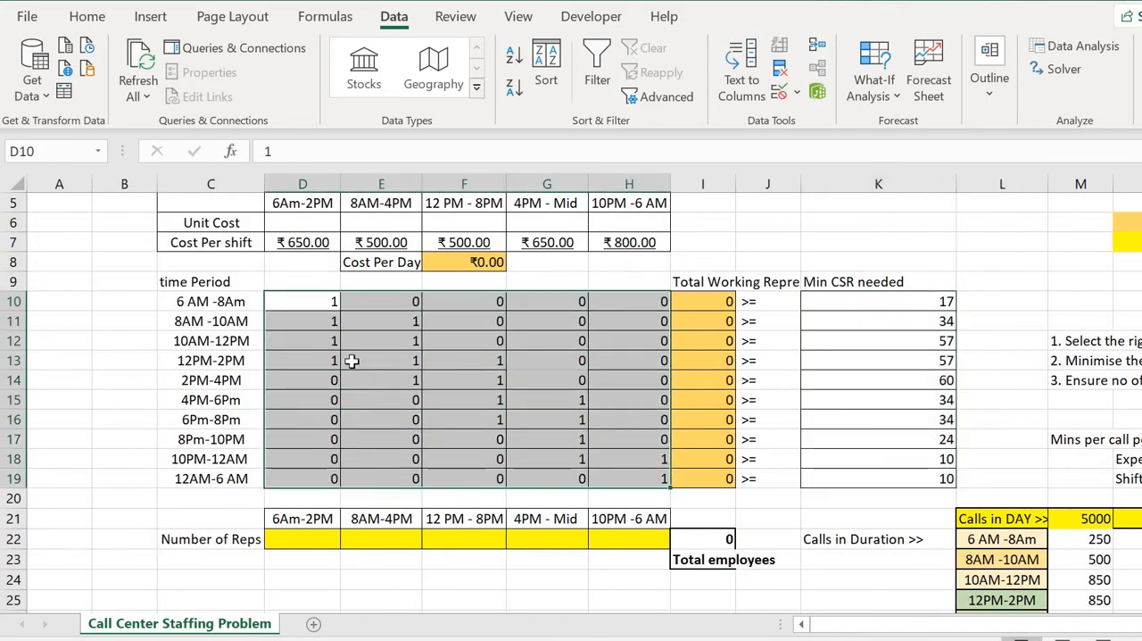
{"action": "left_click", "coordinate": [350, 361]}
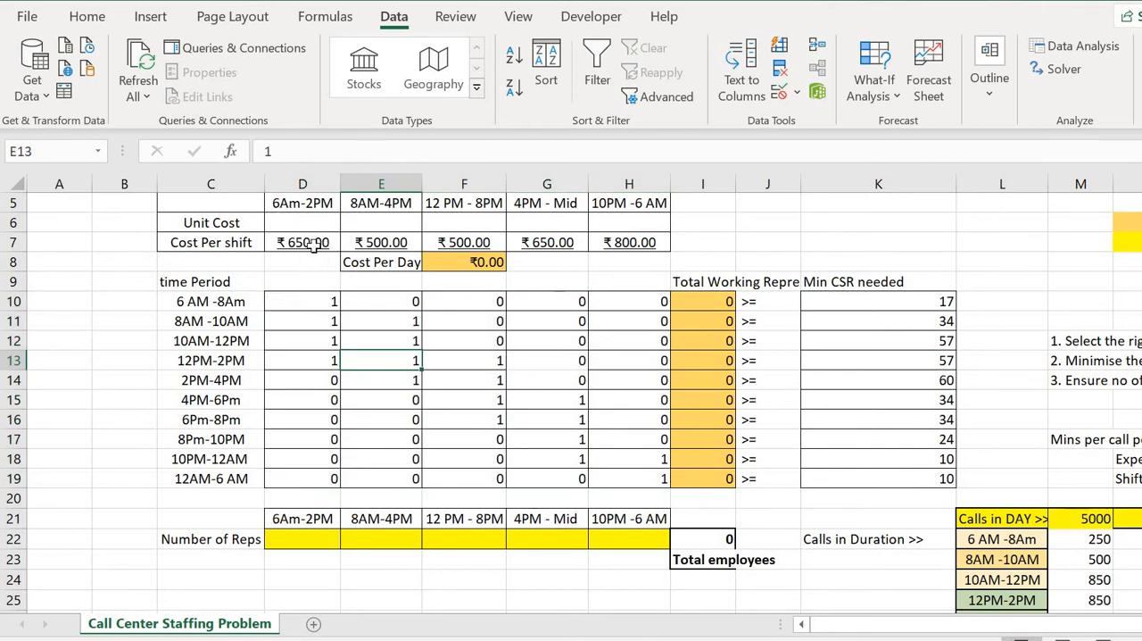
{"action": "left_click", "coordinate": [310, 302]}
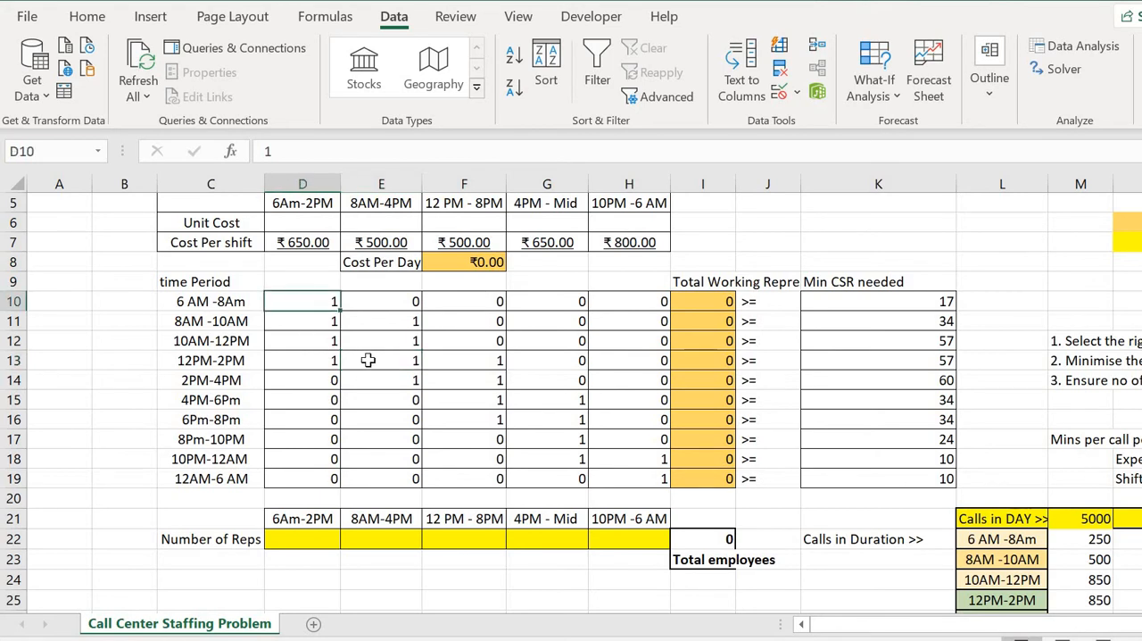
{"action": "key", "text": "shift+Down"}
{"action": "key", "text": "shift+Down"}
{"action": "key", "text": "shift+Down"}
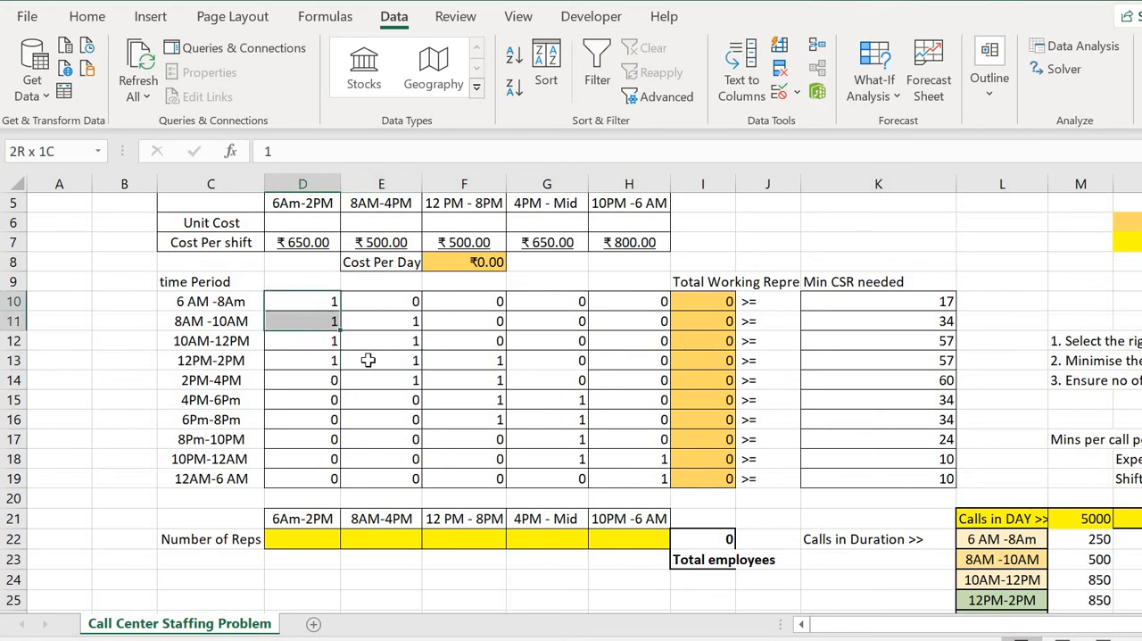
{"action": "key", "text": "shift+Left"}
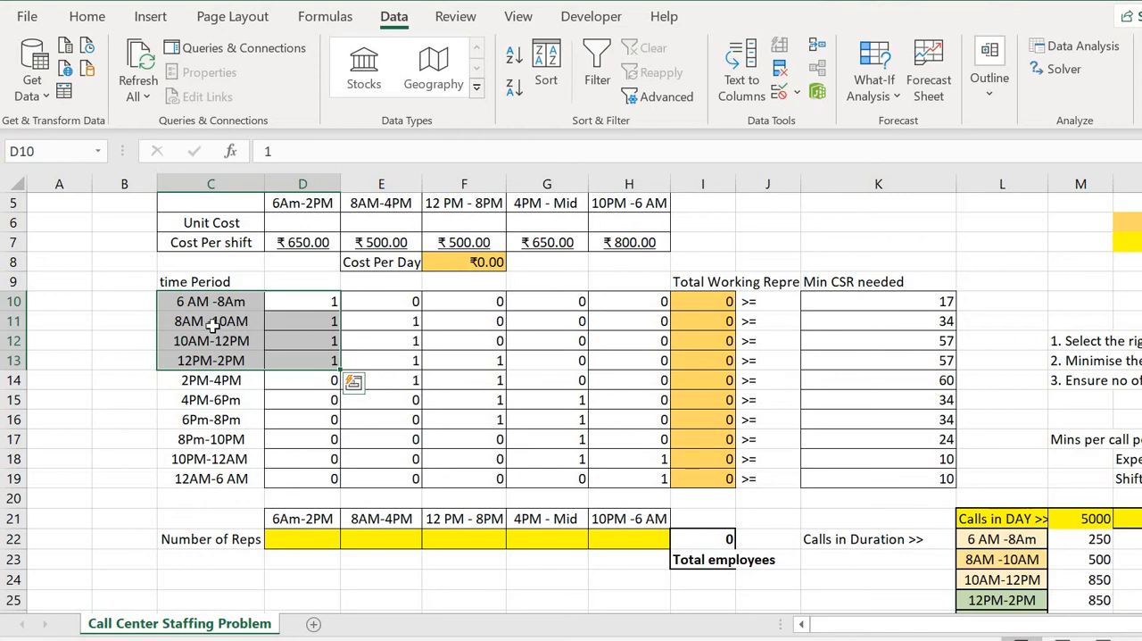
{"action": "left_click_drag", "start_coordinate": [214, 323], "coordinate": [366, 382]}
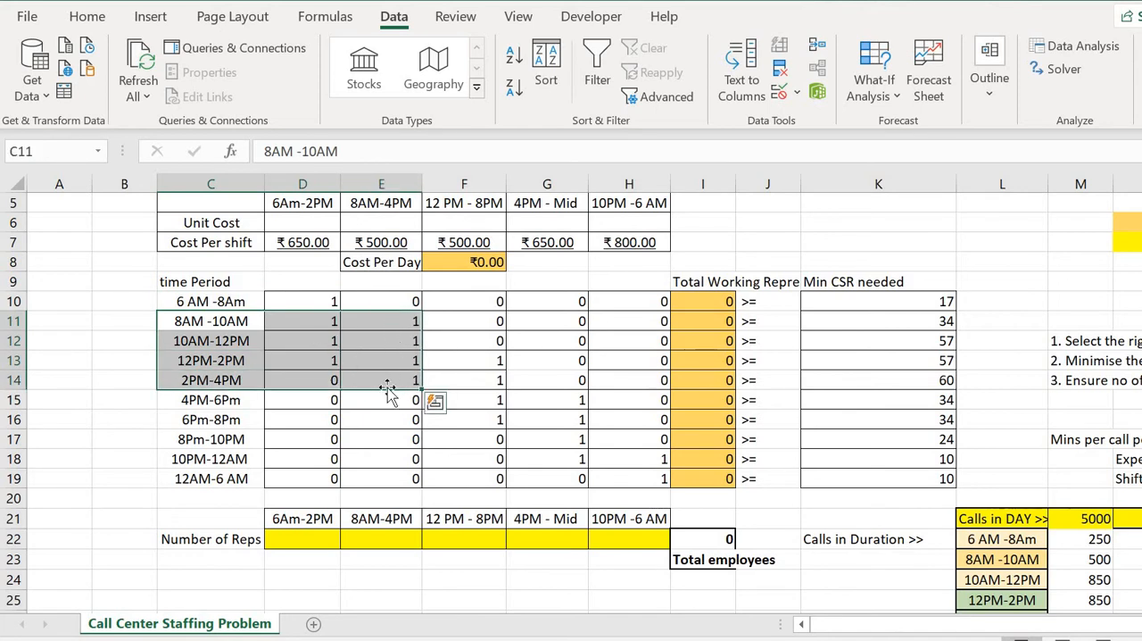
{"action": "left_click", "coordinate": [292, 538]}
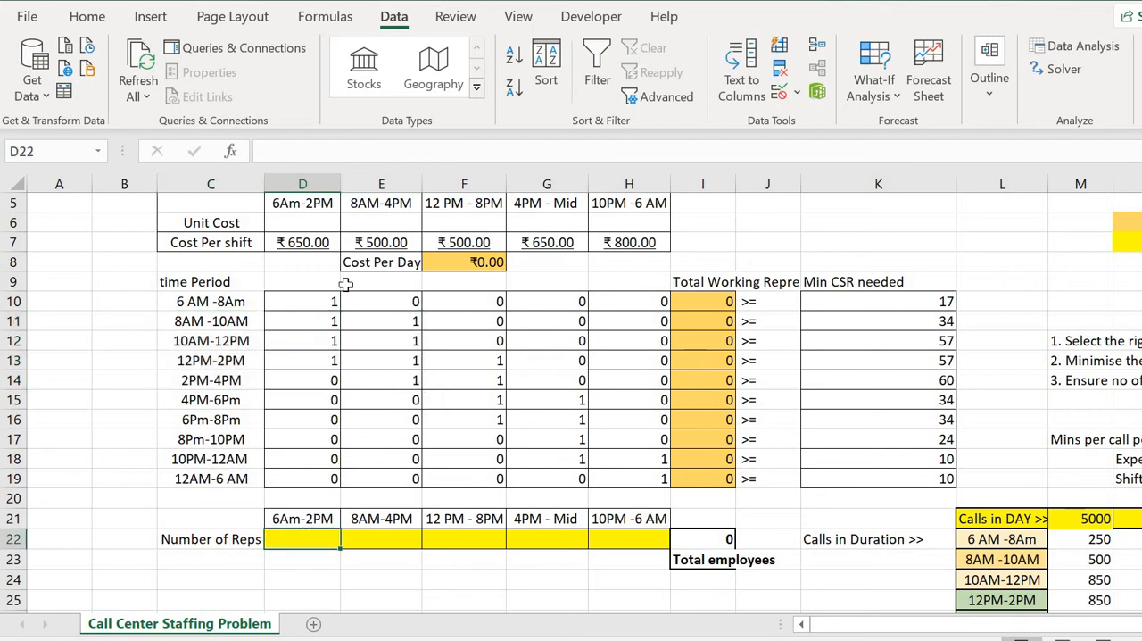
{"action": "left_click_drag", "start_coordinate": [317, 302], "coordinate": [617, 461]}
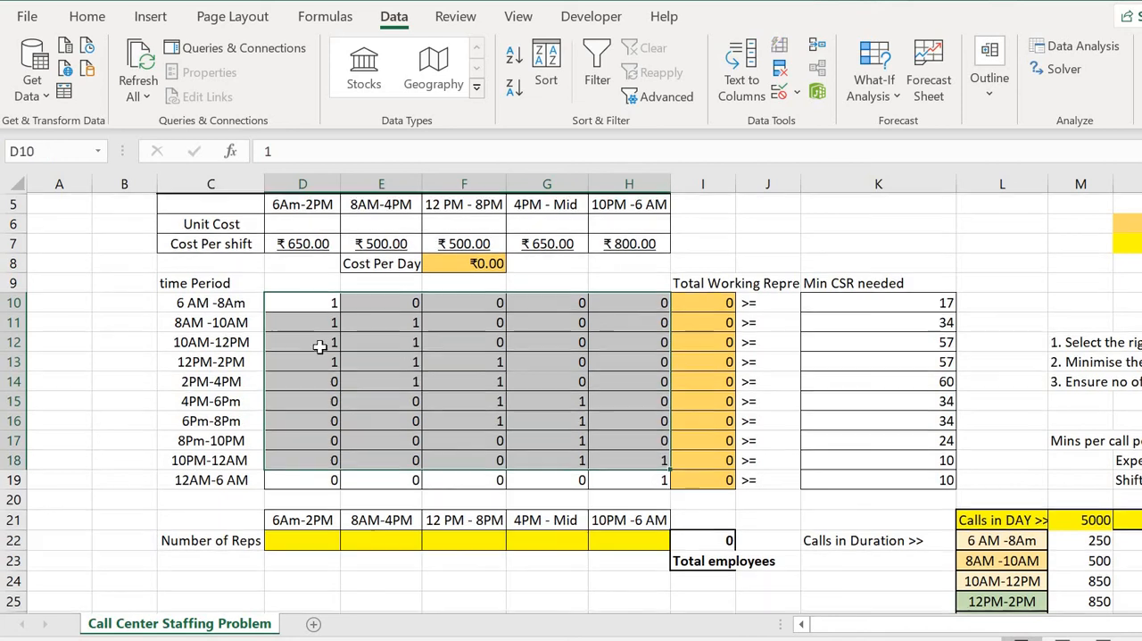
Check the Cost Per Day formula in F8 against the shift costs in D7:H7 and the Number of Reps cells D22:H22.
{"action": "scroll", "coordinate": [320, 347], "scroll_direction": "up", "scroll_amount": 1}
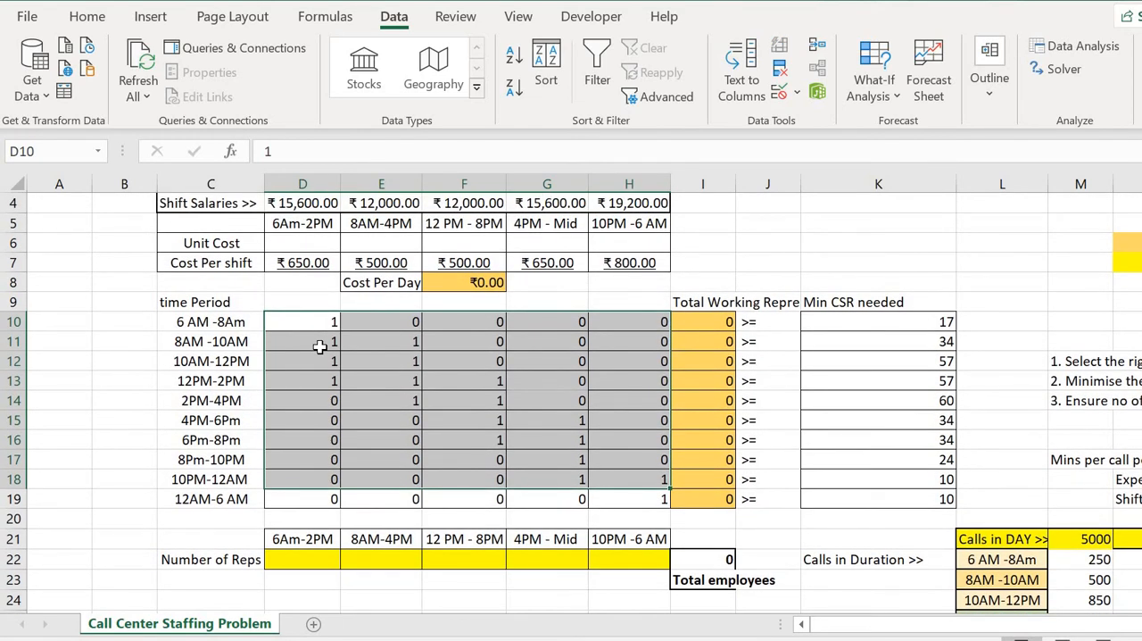
{"action": "left_click", "coordinate": [465, 283]}
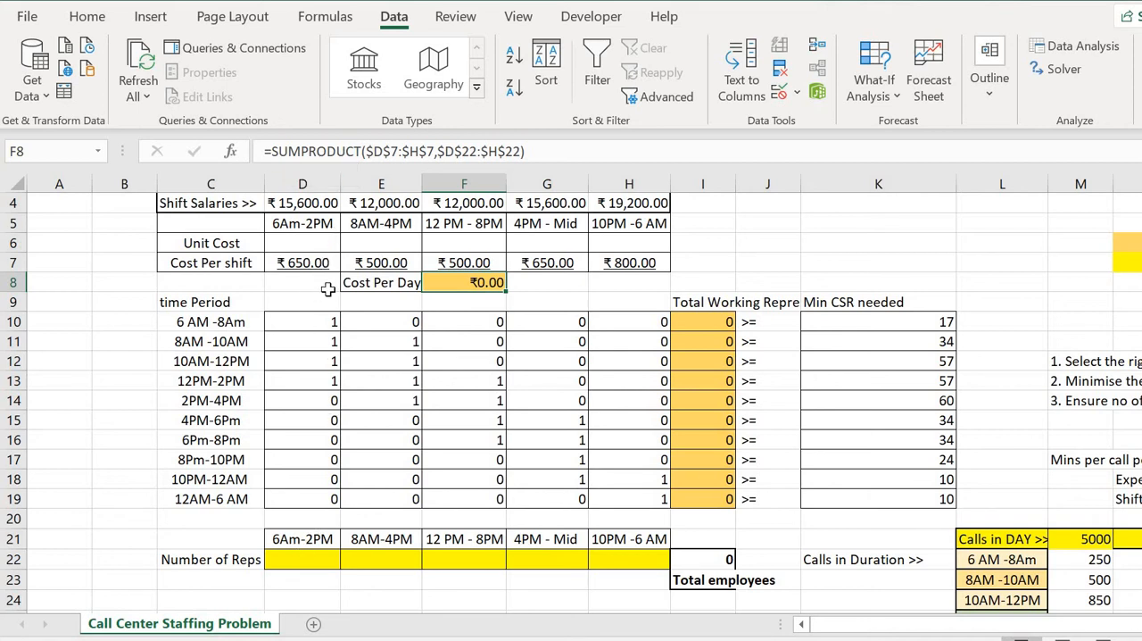
{"action": "scroll", "coordinate": [328, 288], "scroll_direction": "up", "scroll_amount": 1}
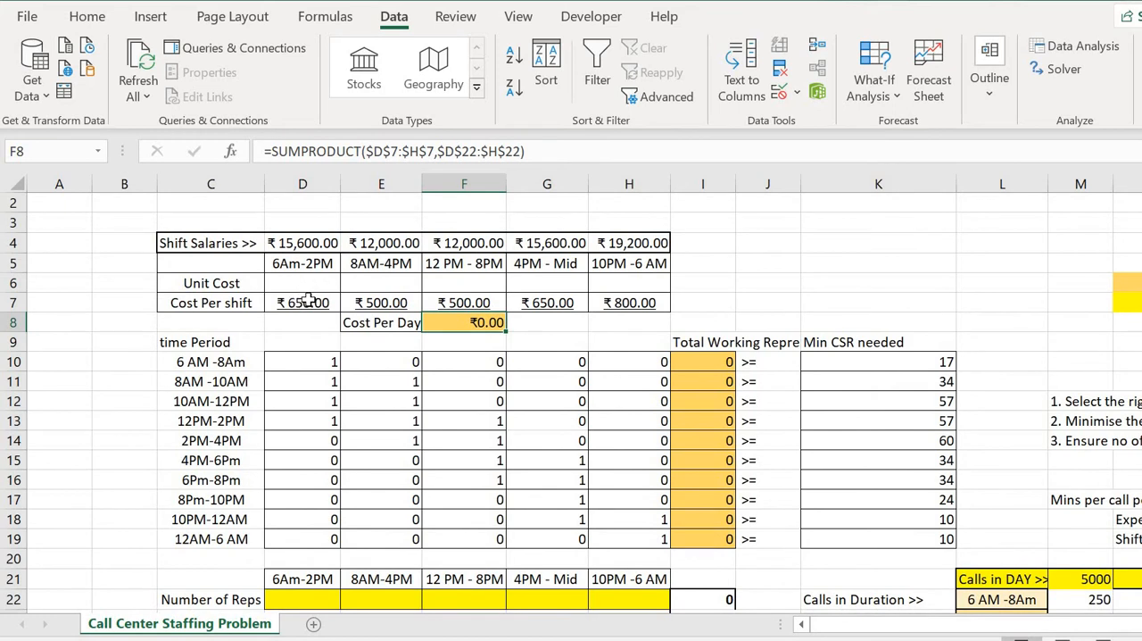
{"action": "left_click_drag", "start_coordinate": [308, 301], "coordinate": [624, 301]}
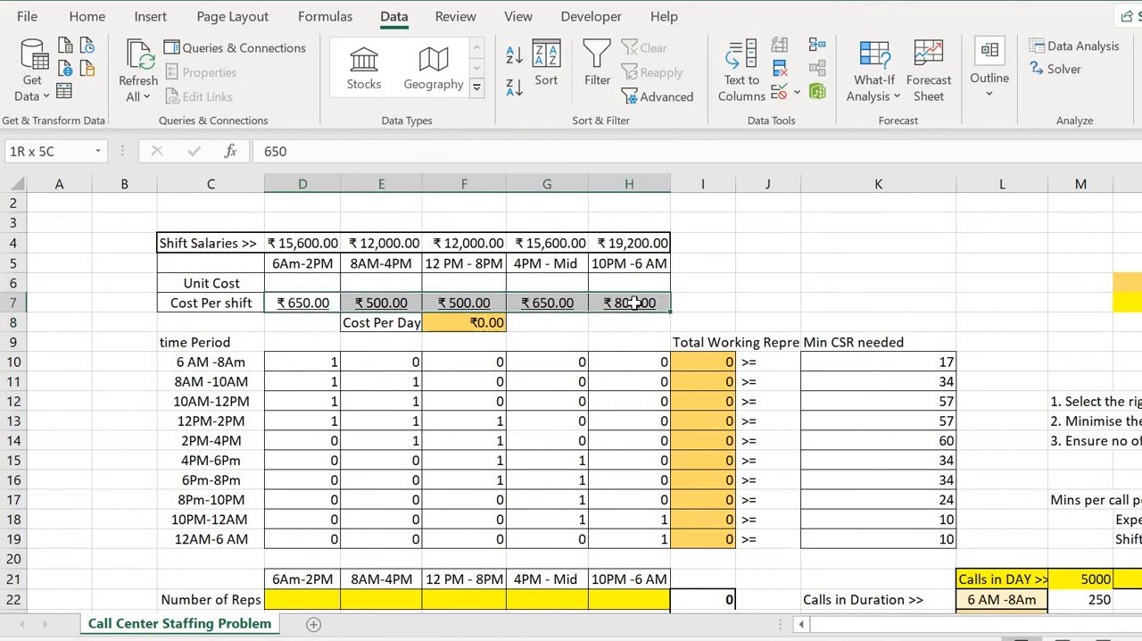
{"action": "left_click", "coordinate": [477, 327]}
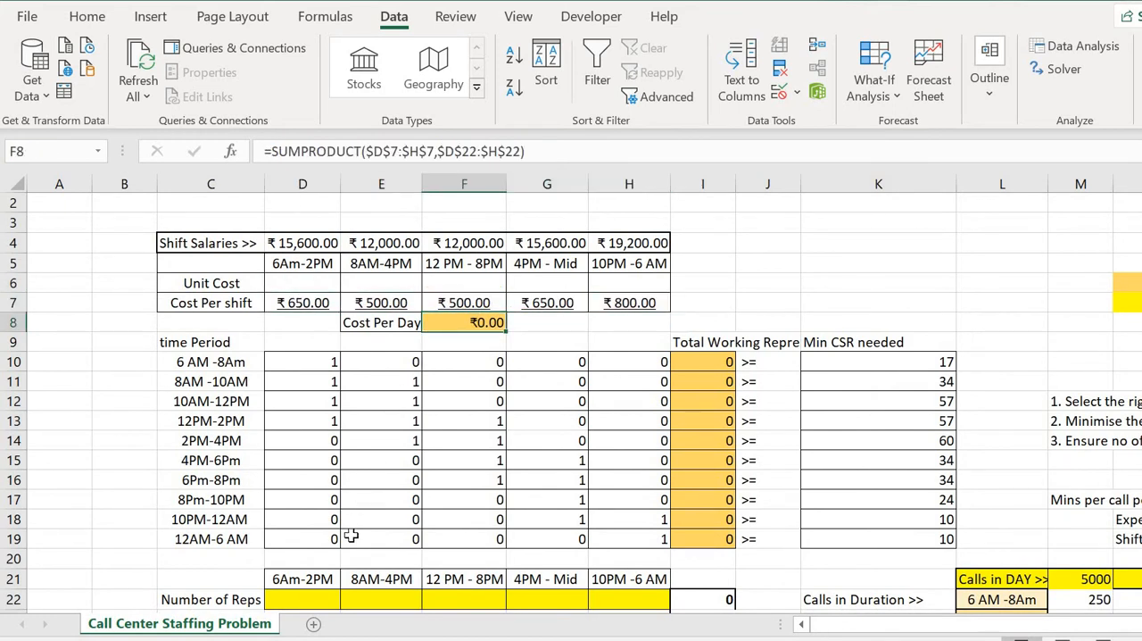
{"action": "left_click_drag", "start_coordinate": [258, 595], "coordinate": [628, 580]}
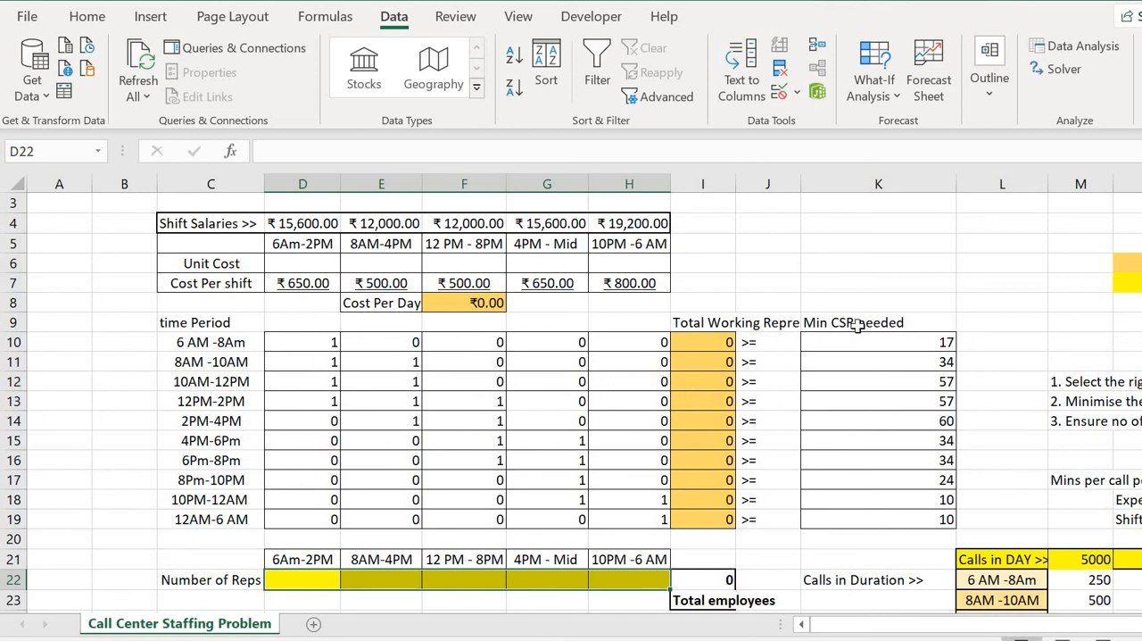
{"action": "left_click", "coordinate": [455, 448]}
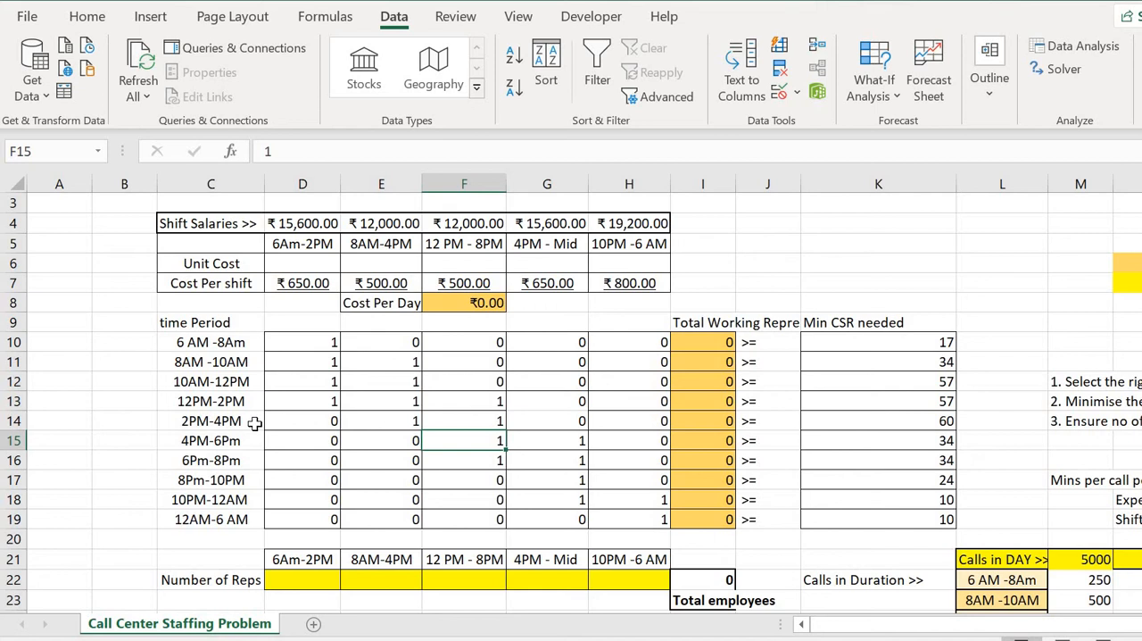
Check in the Excel Add-ins list that the Solver Add-in is enabled, and leave the list unchanged.
{"action": "left_click", "coordinate": [1062, 70]}
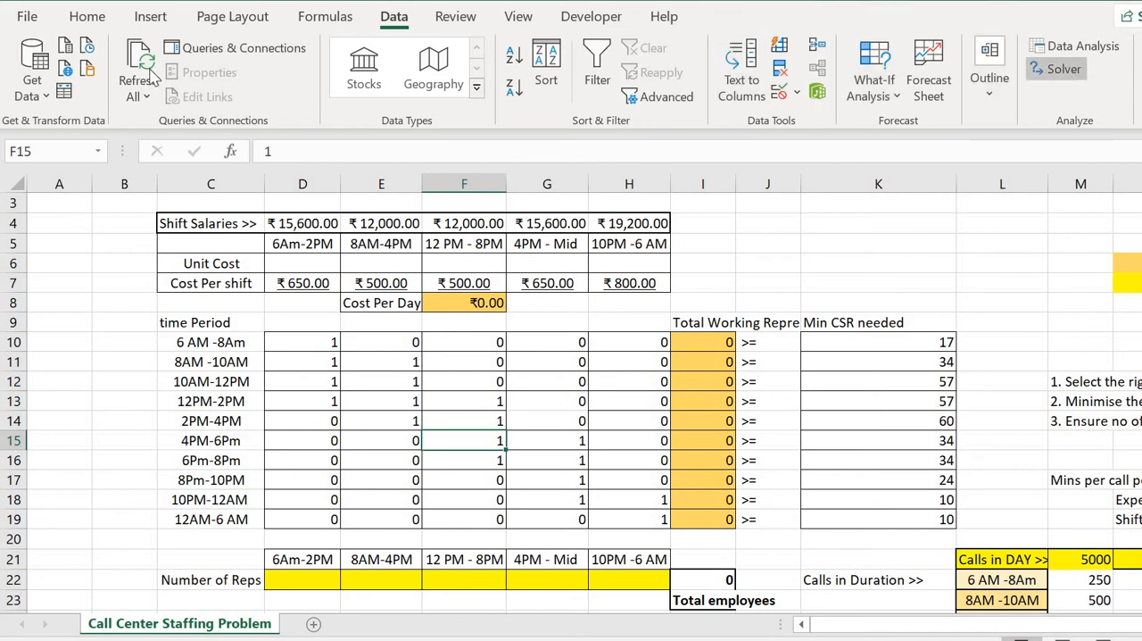
{"action": "left_click", "coordinate": [27, 18]}
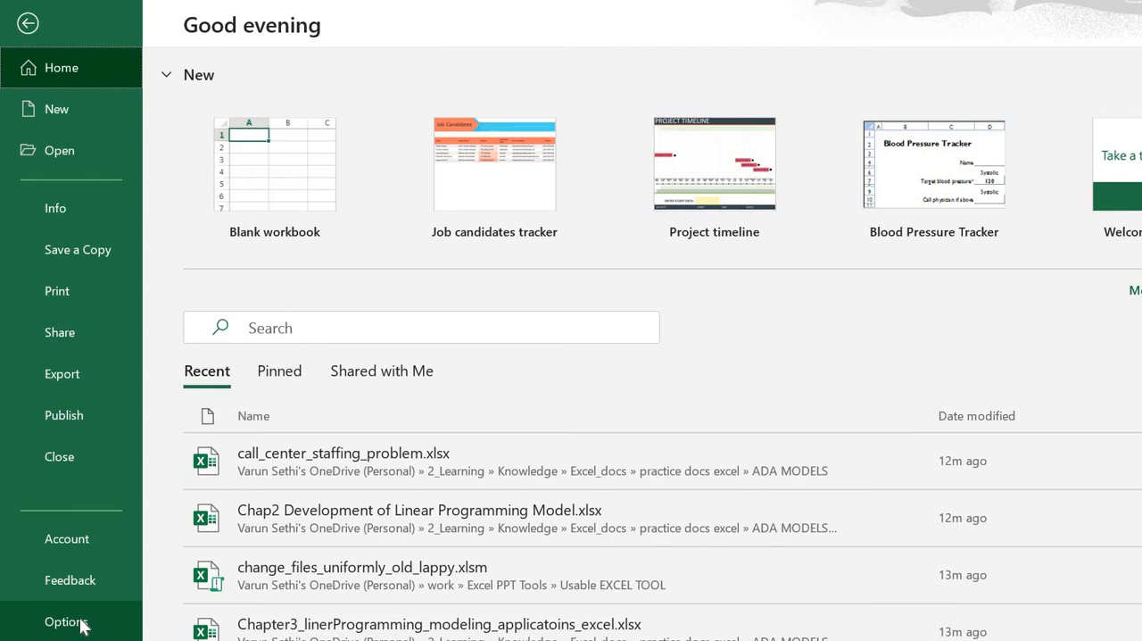
{"action": "left_click", "coordinate": [79, 623]}
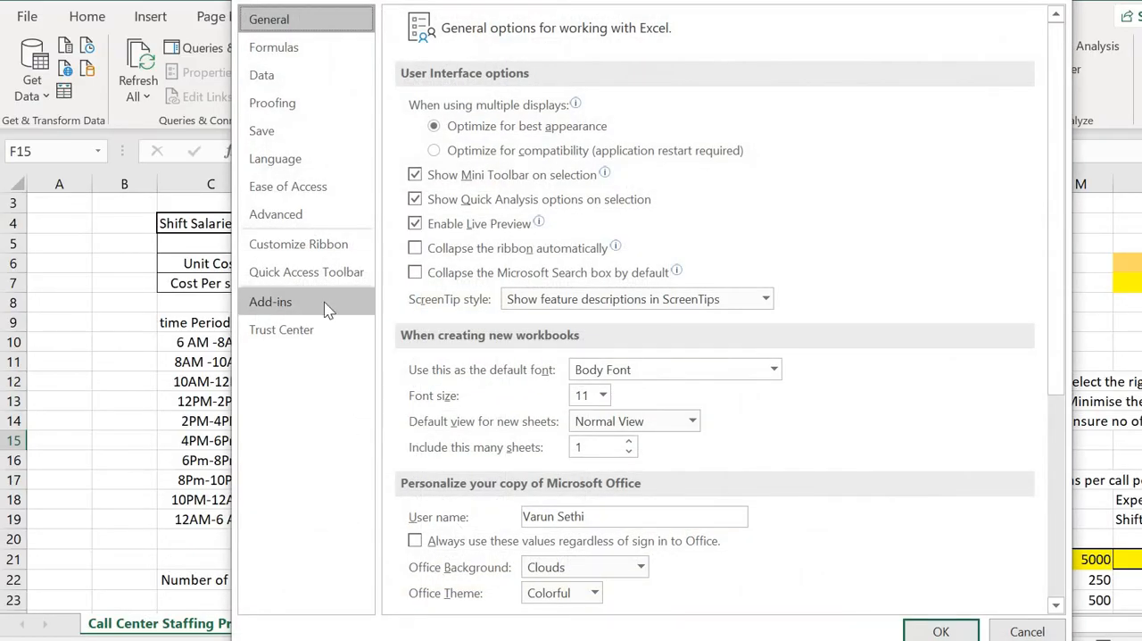
{"action": "left_click", "coordinate": [309, 314]}
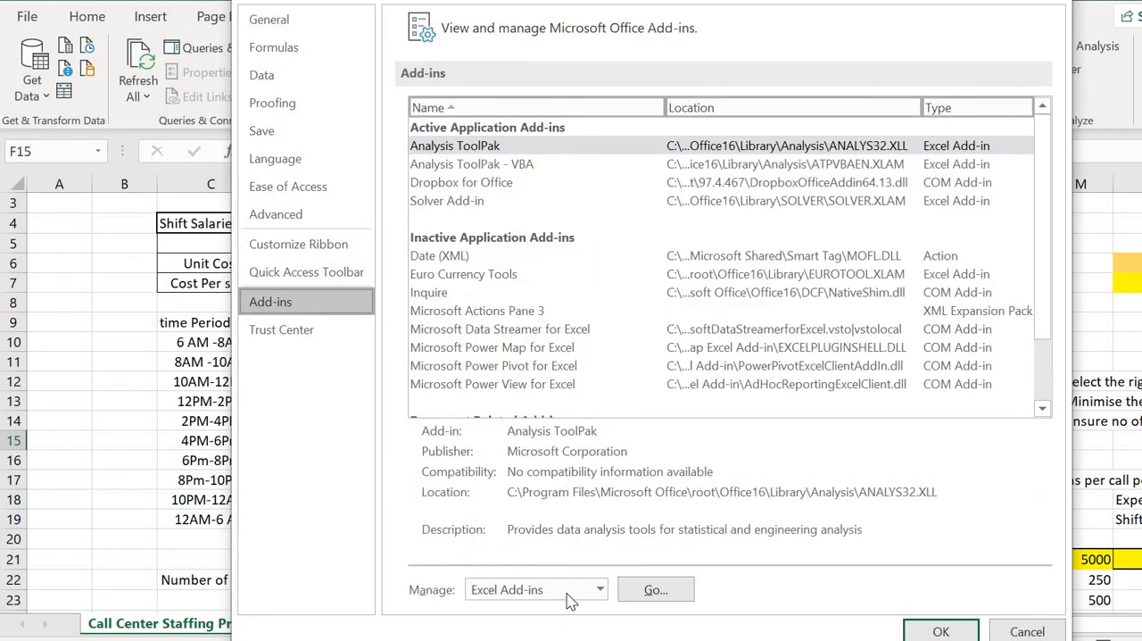
{"action": "left_click", "coordinate": [644, 594]}
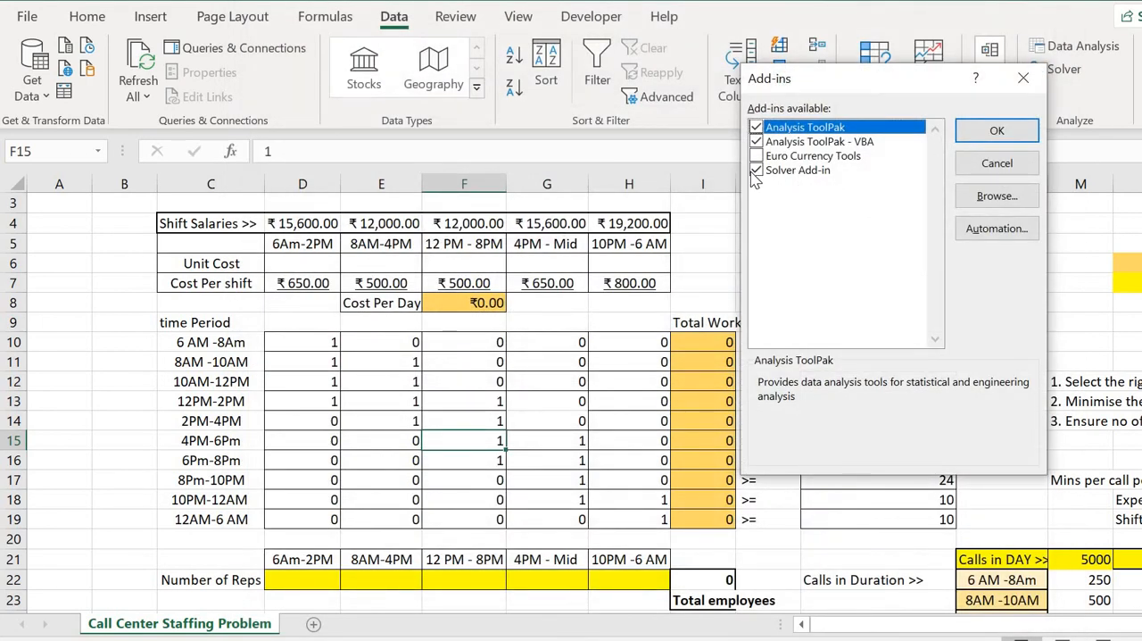
{"action": "left_click", "coordinate": [1023, 78]}
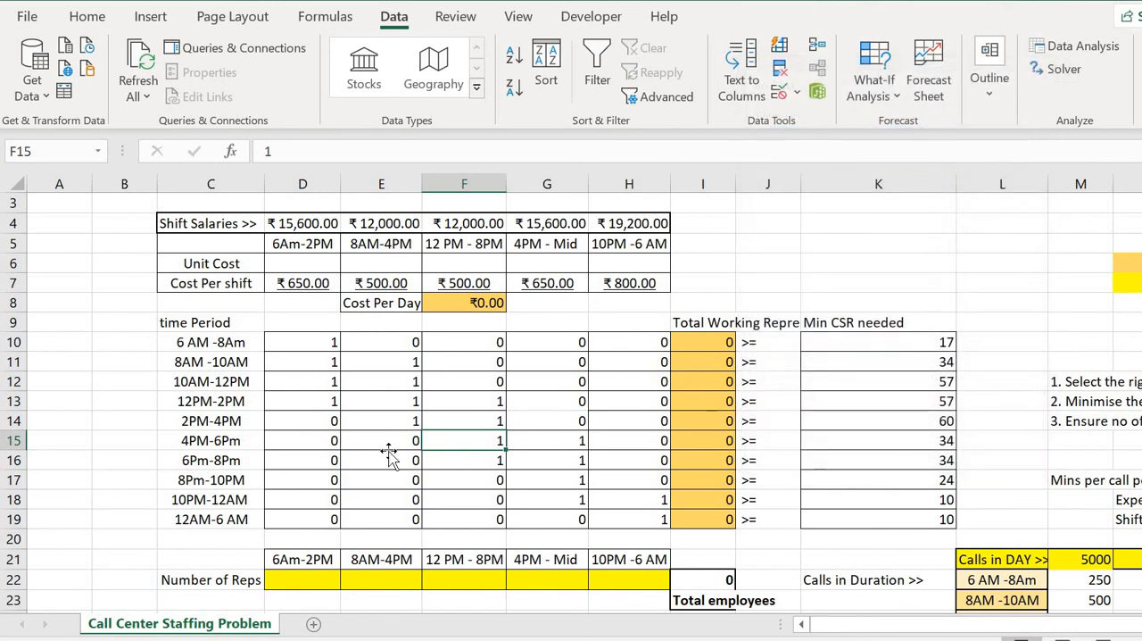
Review the Solver objective, Min goal, variable cells, constraint and solving method, then close Solver without solving.
{"action": "left_click", "coordinate": [386, 455]}
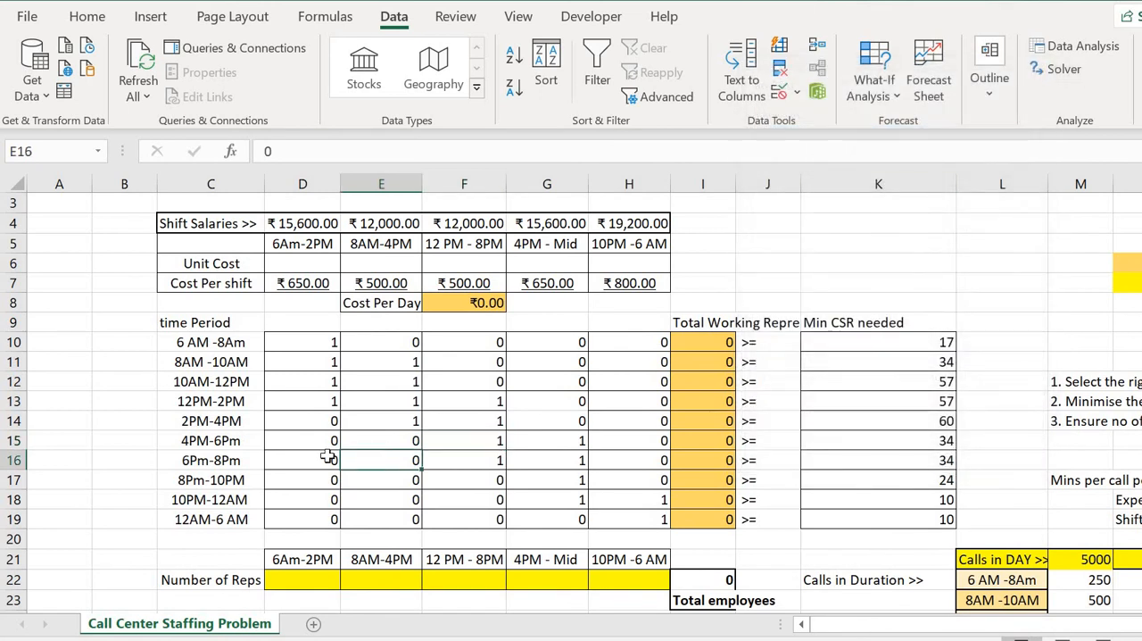
{"action": "left_click", "coordinate": [1063, 70]}
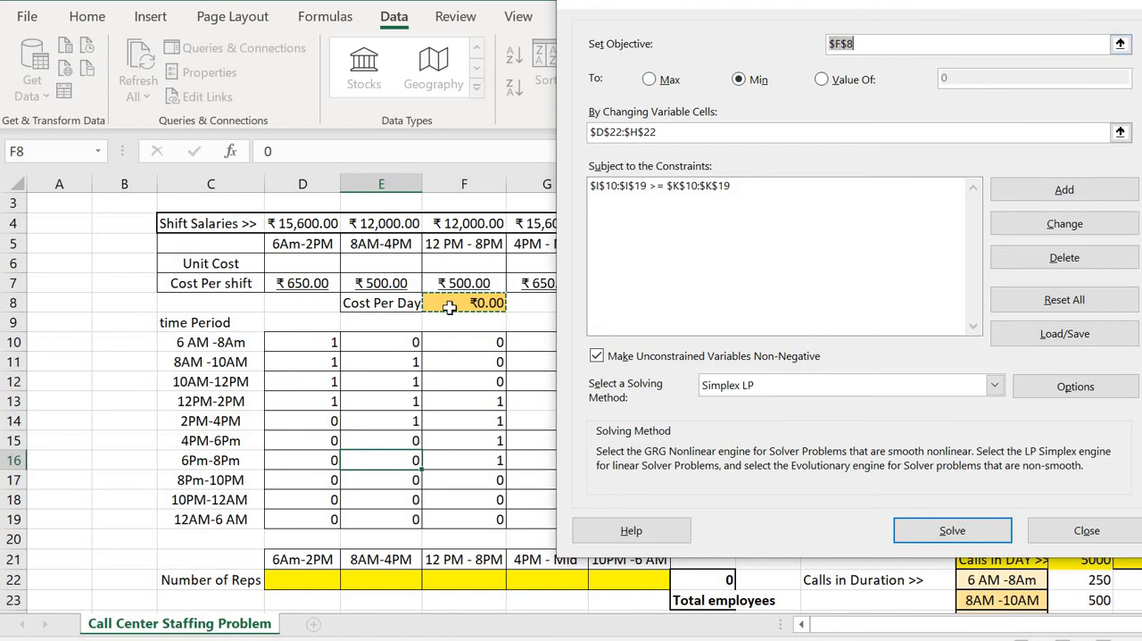
{"action": "left_click", "coordinate": [741, 82]}
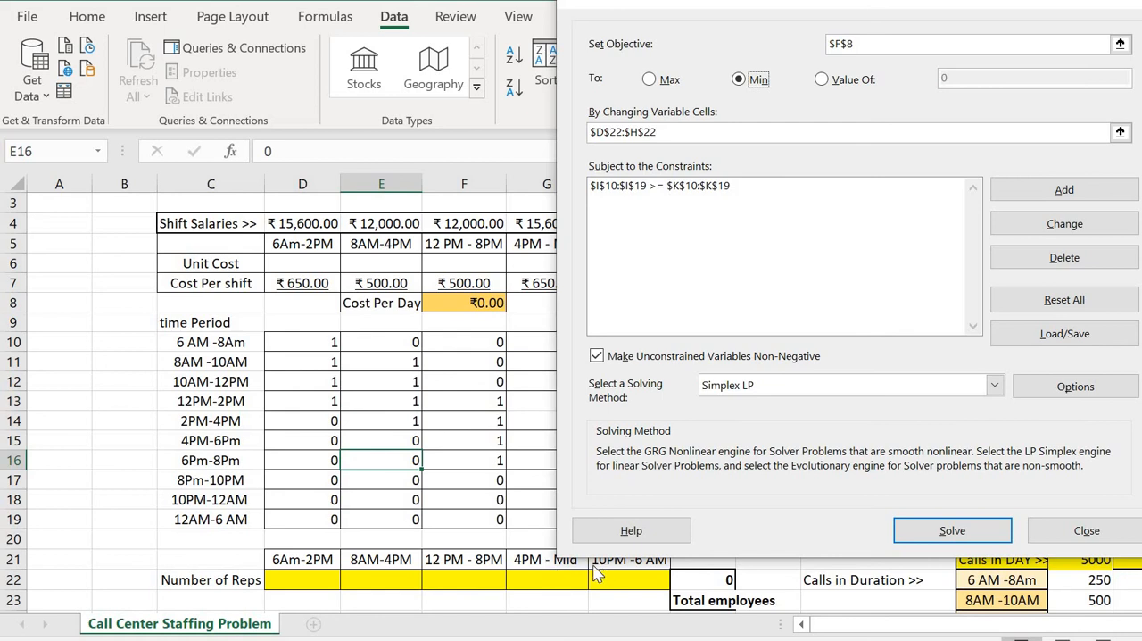
{"action": "key", "text": "Escape"}
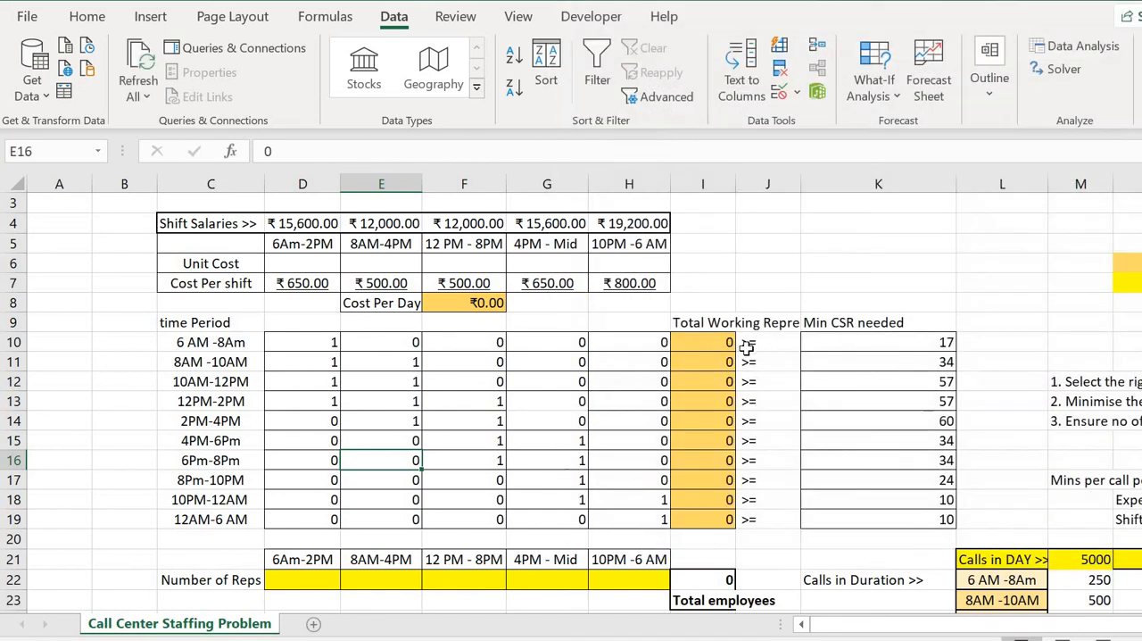
Check the Total Working Reps formulas in I10:I19 against the shift coverage rows and the Number of Reps cells D22:H22.
{"action": "left_click", "coordinate": [721, 347]}
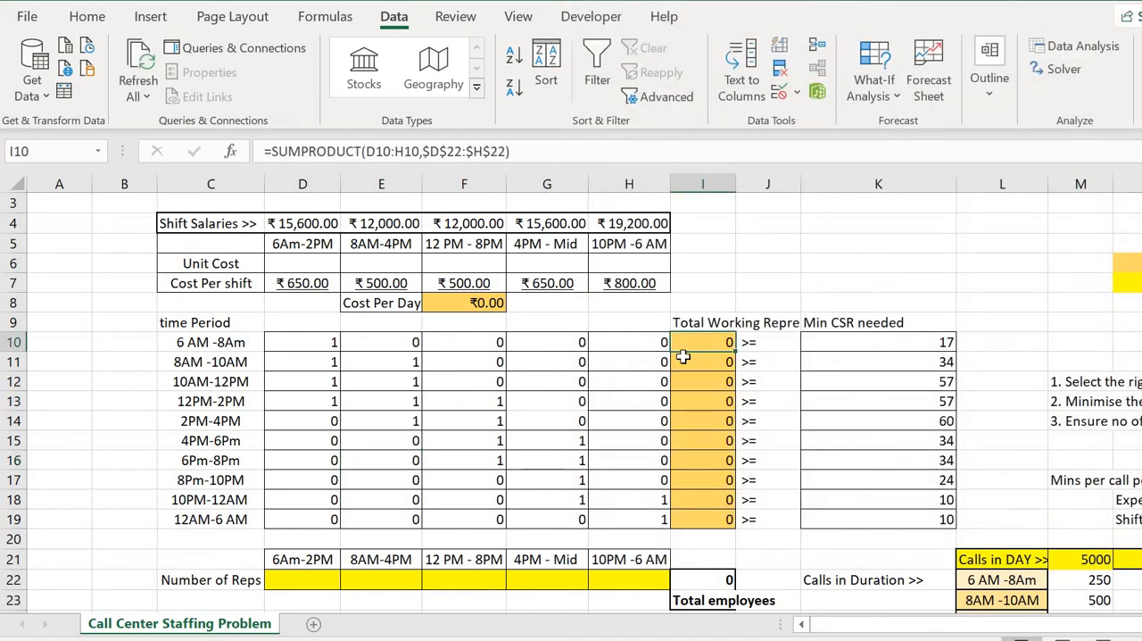
{"action": "key", "text": "Down"}
{"action": "key", "text": "Up"}
{"action": "left_click_drag", "start_coordinate": [294, 344], "coordinate": [616, 343]}
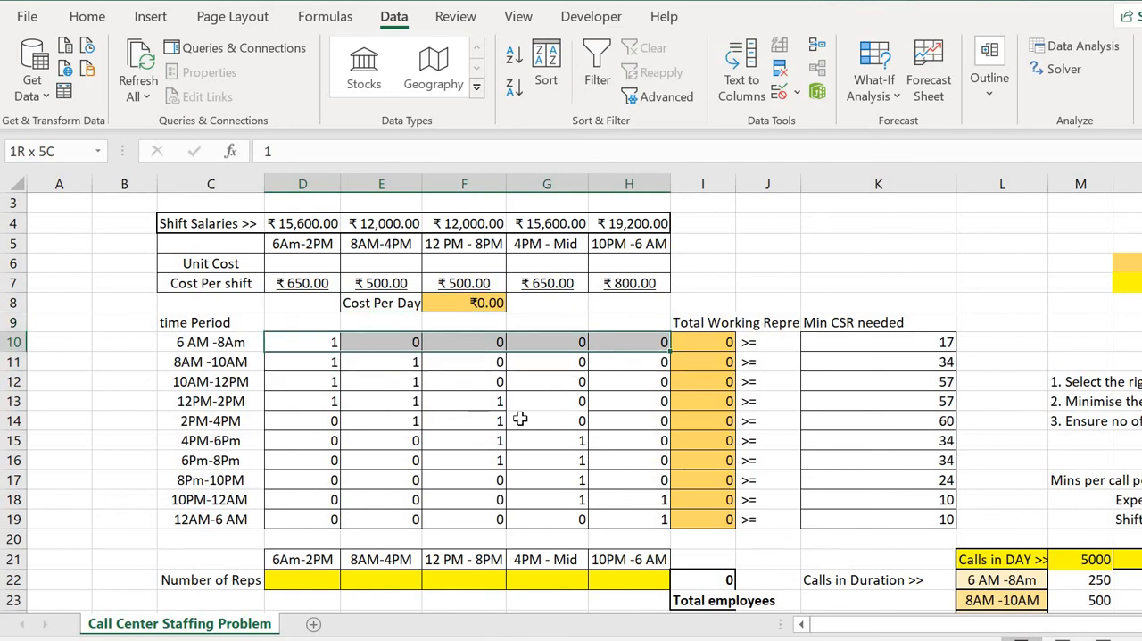
{"action": "left_click", "coordinate": [332, 585]}
{"action": "left_click_drag", "start_coordinate": [343, 594], "coordinate": [629, 580]}
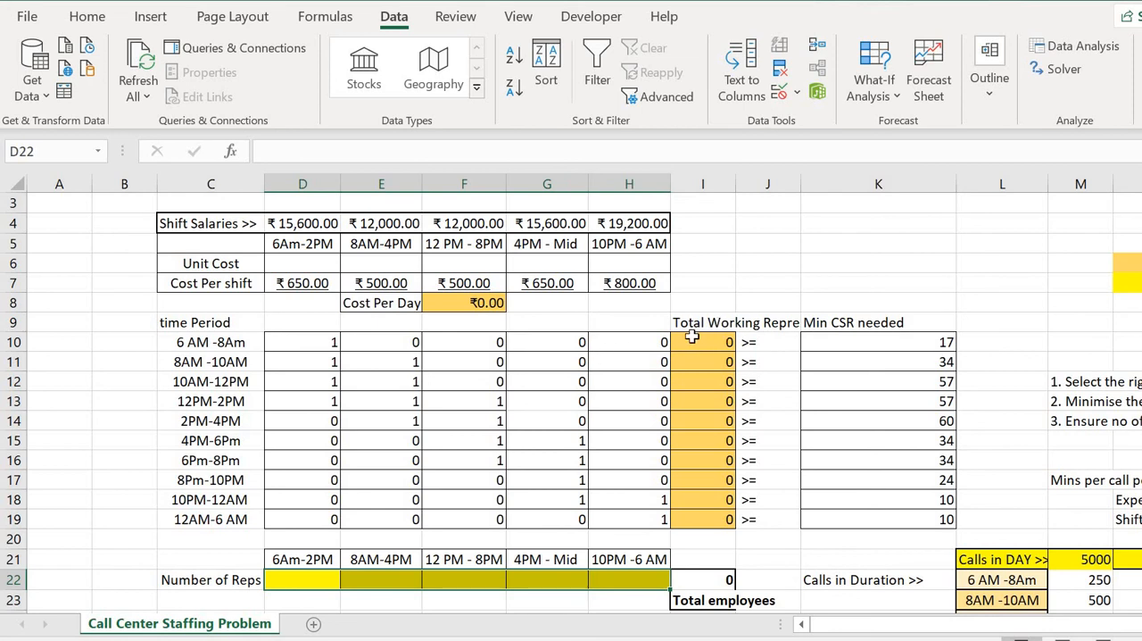
{"action": "left_click", "coordinate": [288, 343]}
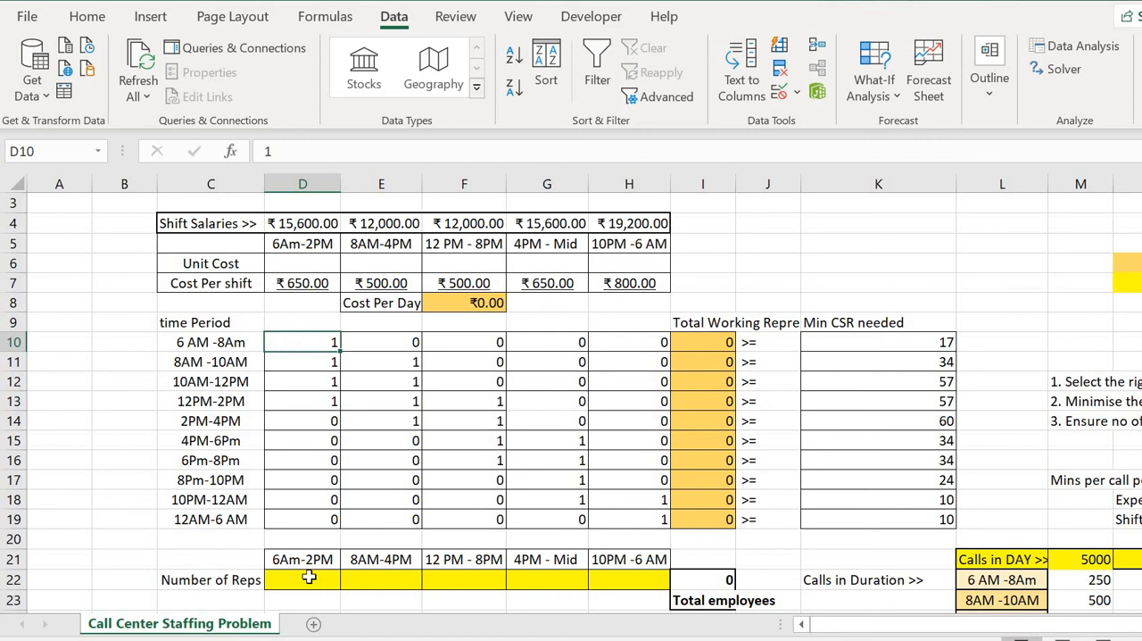
{"action": "left_click", "coordinate": [694, 352]}
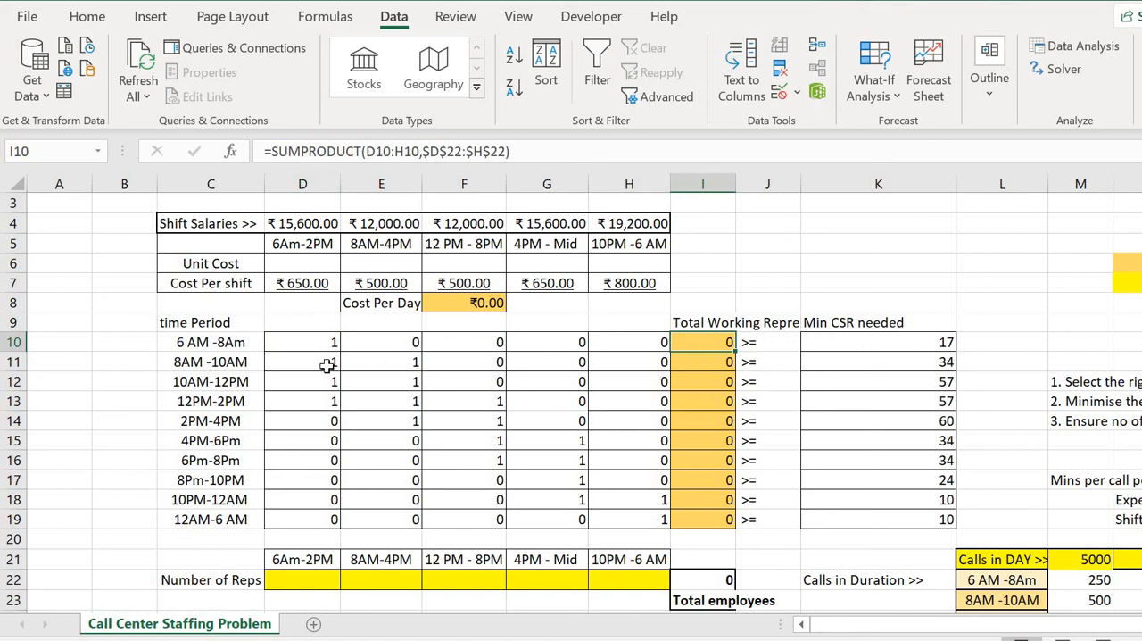
{"action": "left_click_drag", "start_coordinate": [327, 361], "coordinate": [367, 364]}
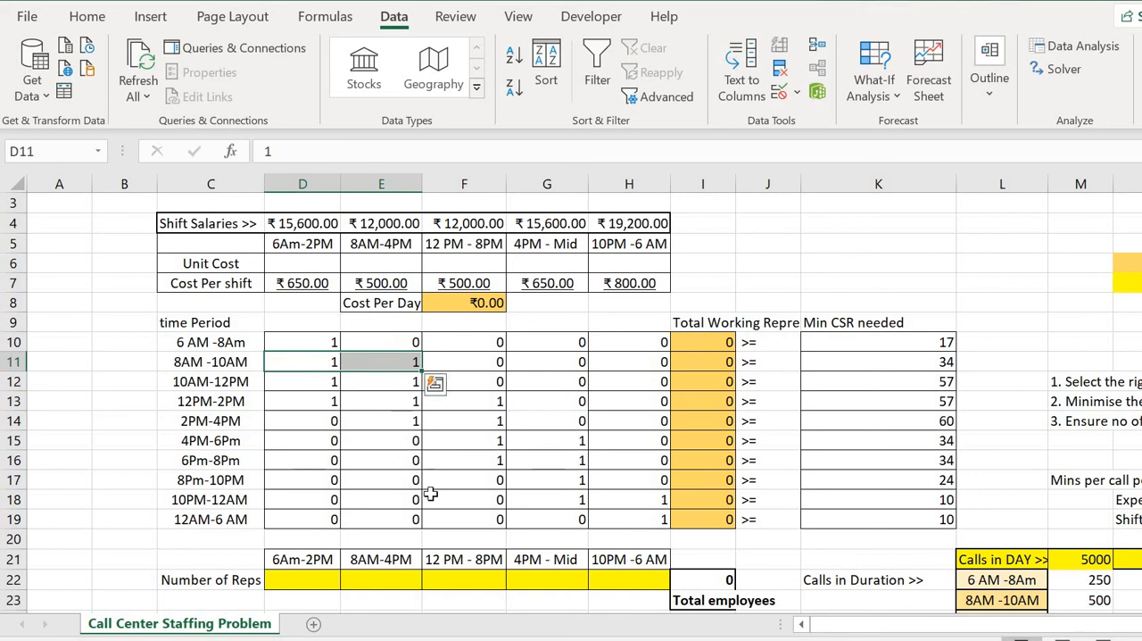
{"action": "left_click", "coordinate": [694, 356]}
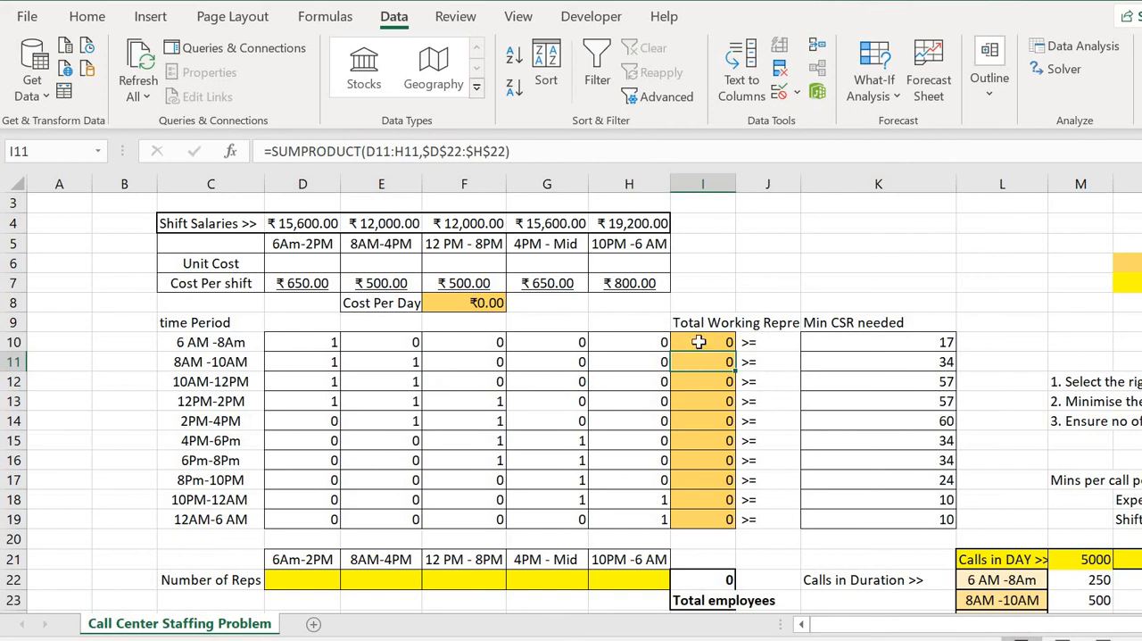
{"action": "left_click_drag", "start_coordinate": [699, 341], "coordinate": [706, 374]}
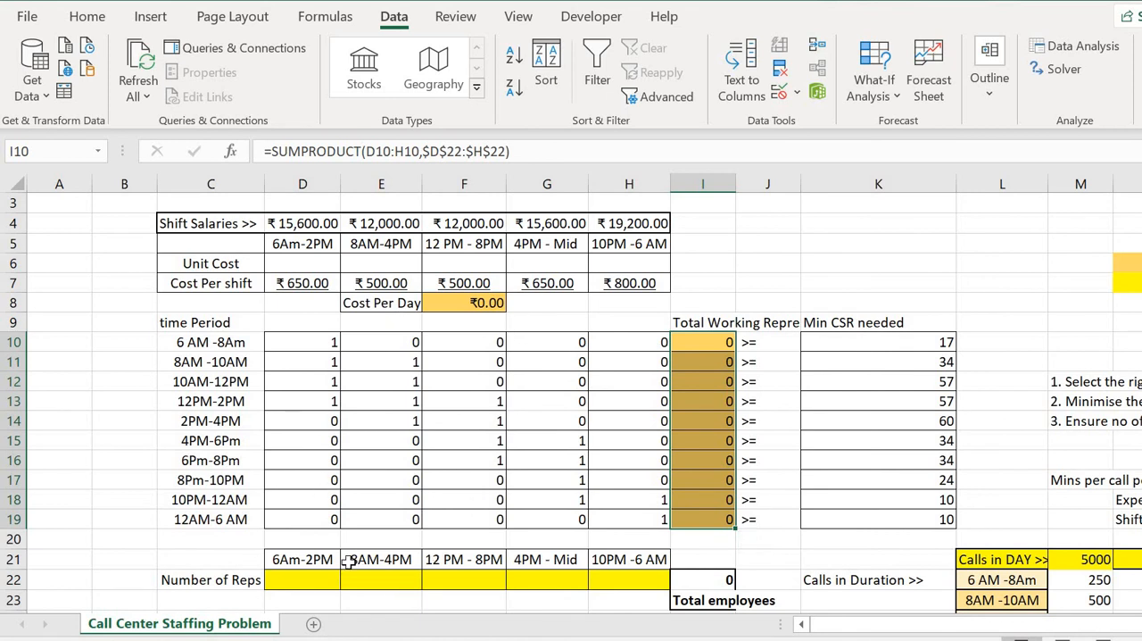
Compare Number of Reps D22:H22, Cost Per Day F8 and the I10:K19 requirement with the Solver Parameters, then close Solver without solving.
{"action": "left_click_drag", "start_coordinate": [313, 580], "coordinate": [604, 580]}
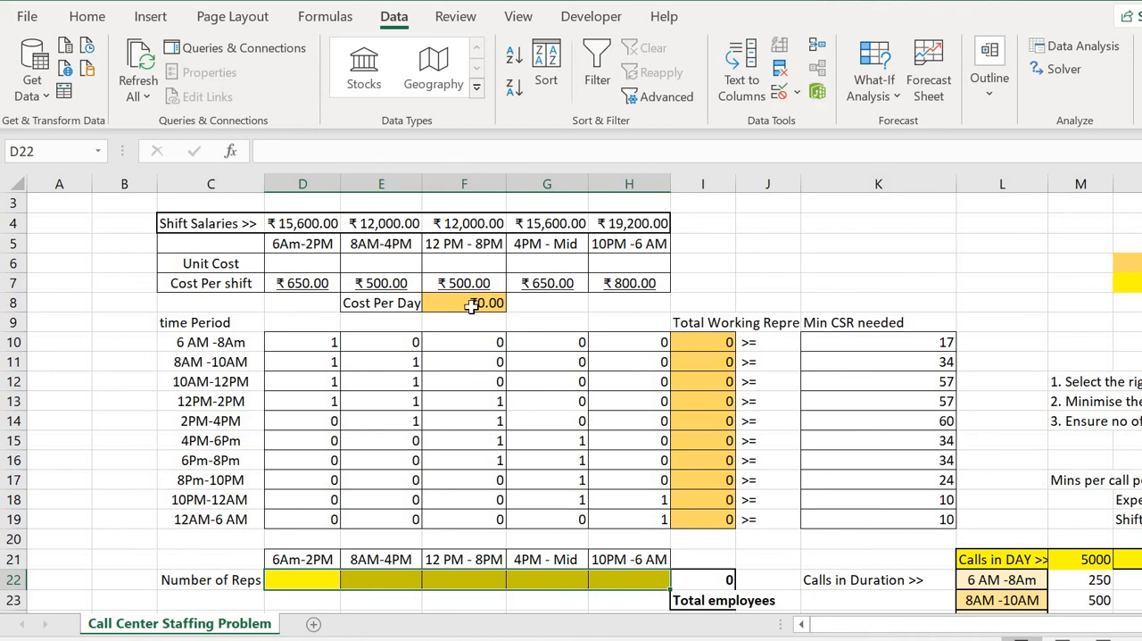
{"action": "left_click", "coordinate": [471, 303]}
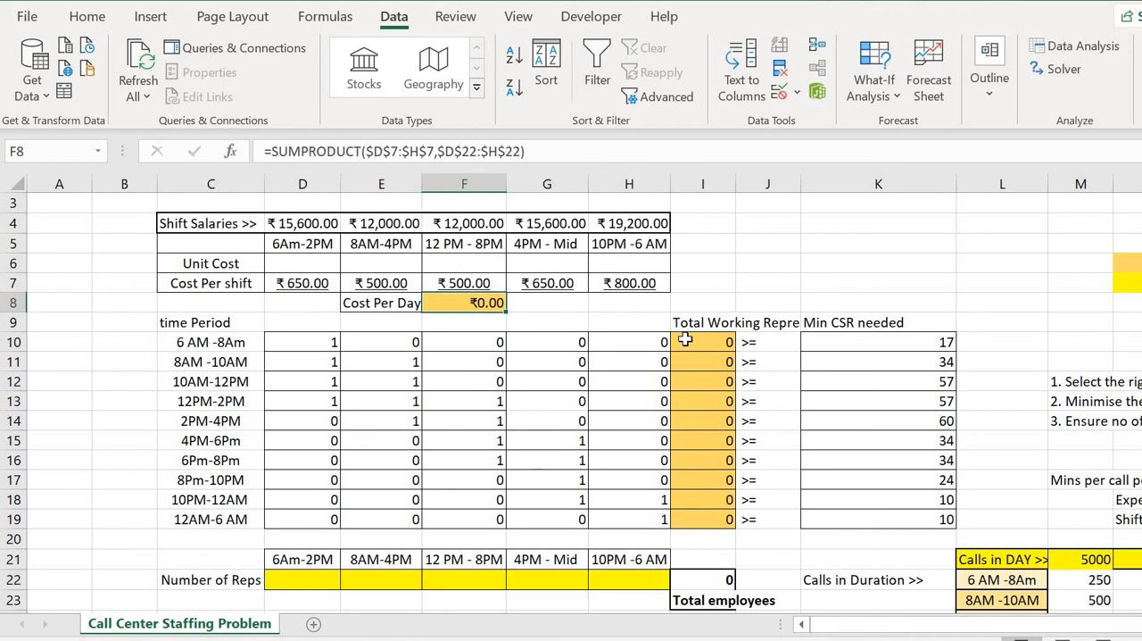
{"action": "left_click_drag", "start_coordinate": [687, 337], "coordinate": [812, 521]}
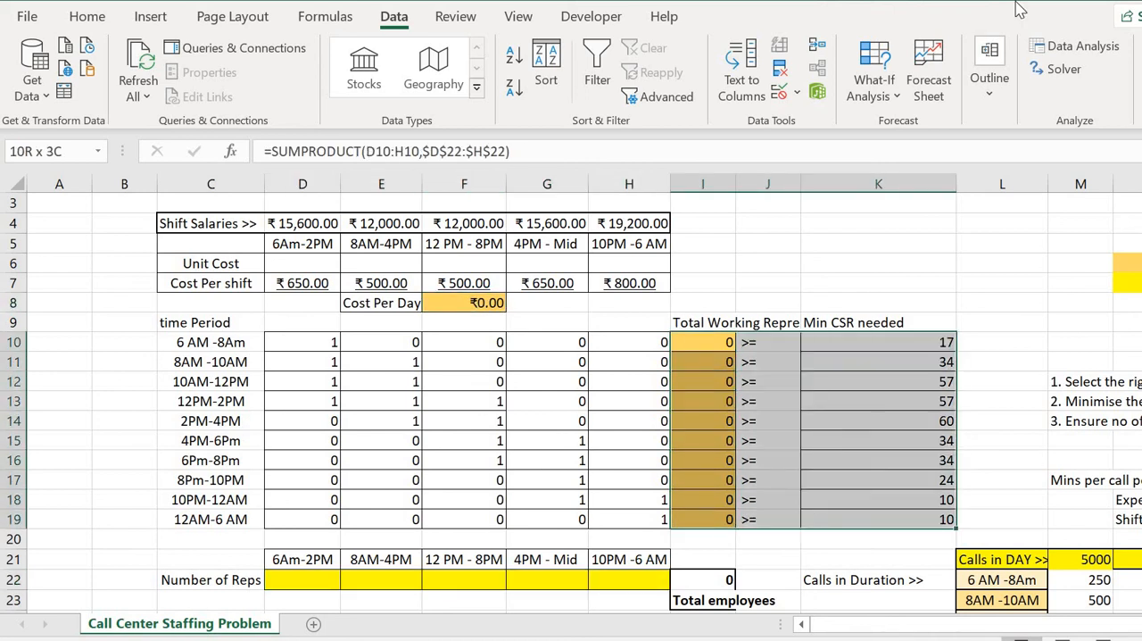
{"action": "left_click", "coordinate": [1070, 71]}
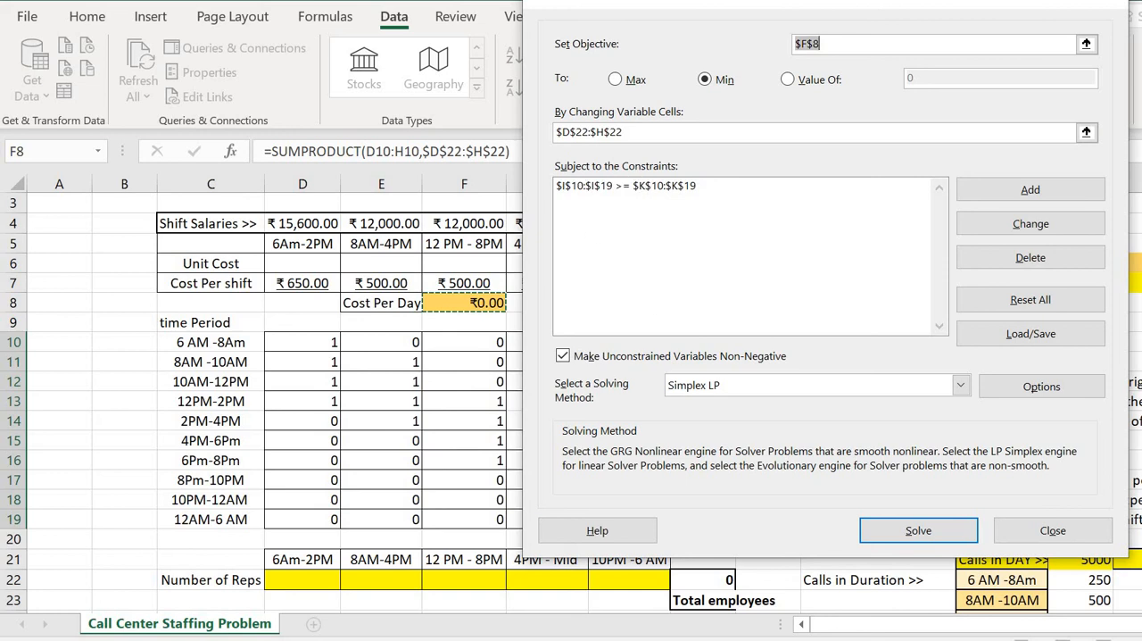
{"action": "left_click_drag", "start_coordinate": [817, 10], "coordinate": [338, 34]}
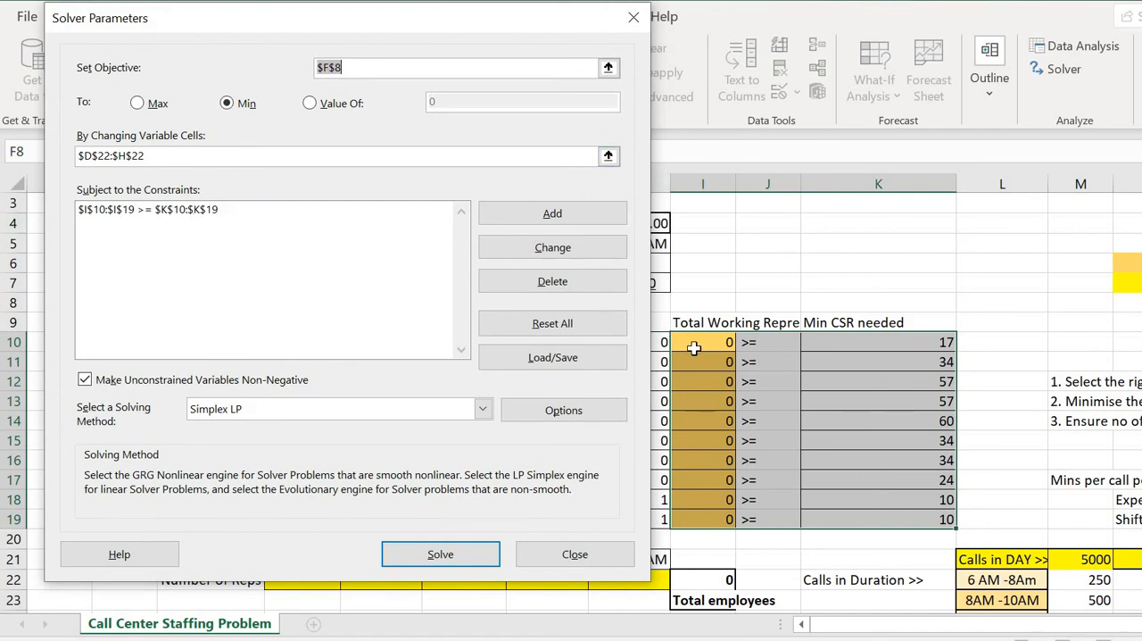
{"action": "left_click", "coordinate": [611, 541]}
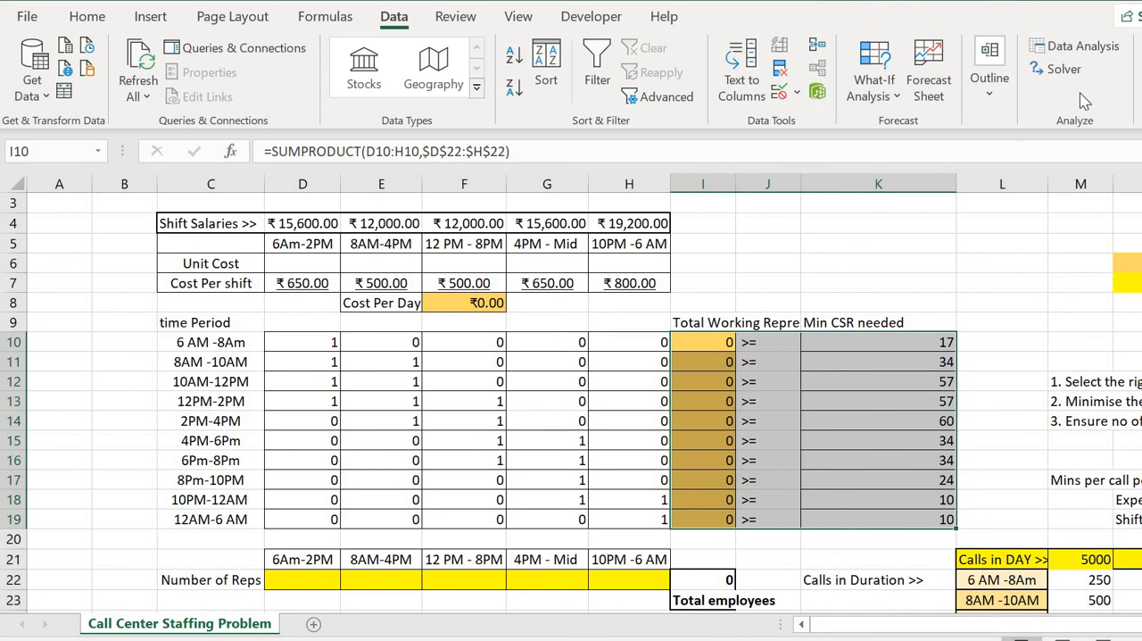
Run Solver with Simplex LP to minimize F8 by changing D22:H22, subject to I10:I19 >= K10:K19, and keep the Solver solution.
{"action": "left_click", "coordinate": [1065, 70]}
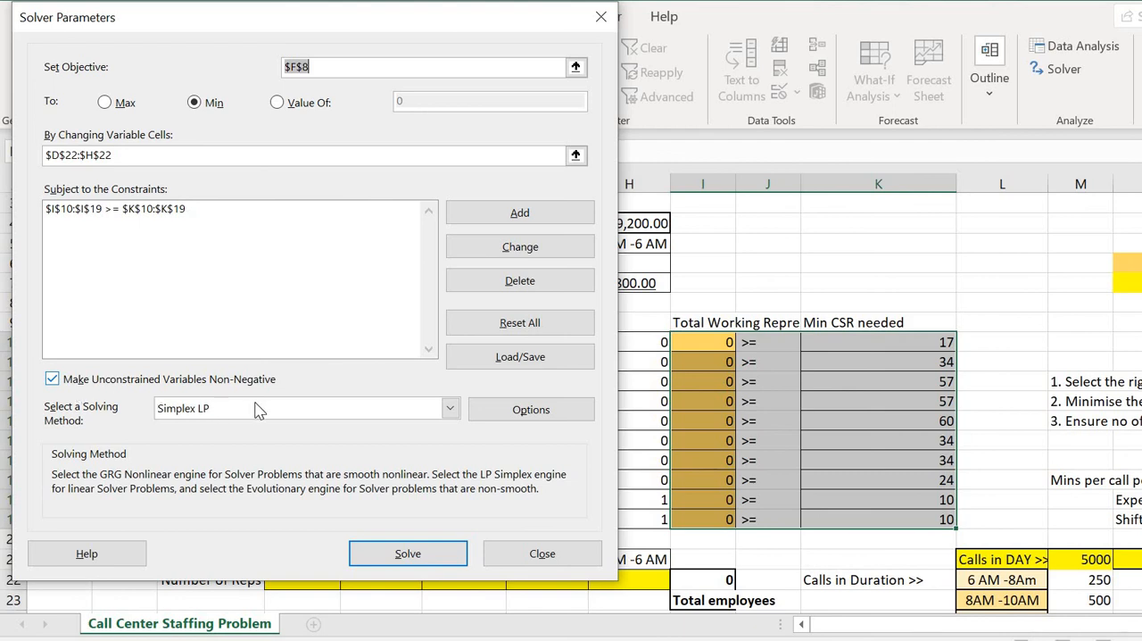
{"action": "left_click", "coordinate": [450, 407]}
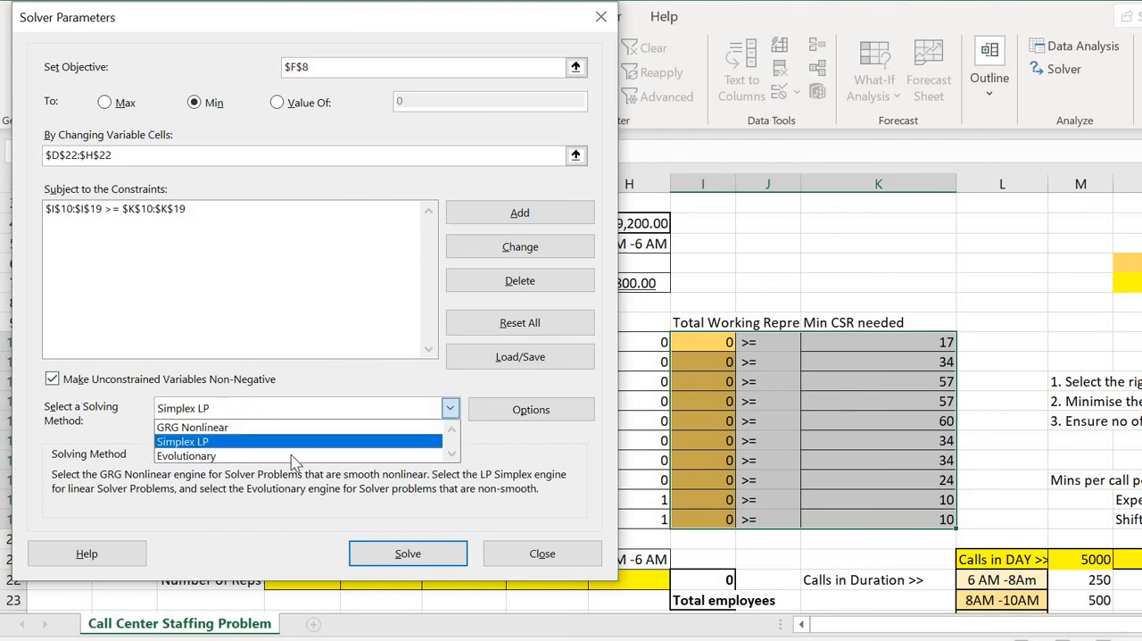
{"action": "left_click", "coordinate": [188, 440]}
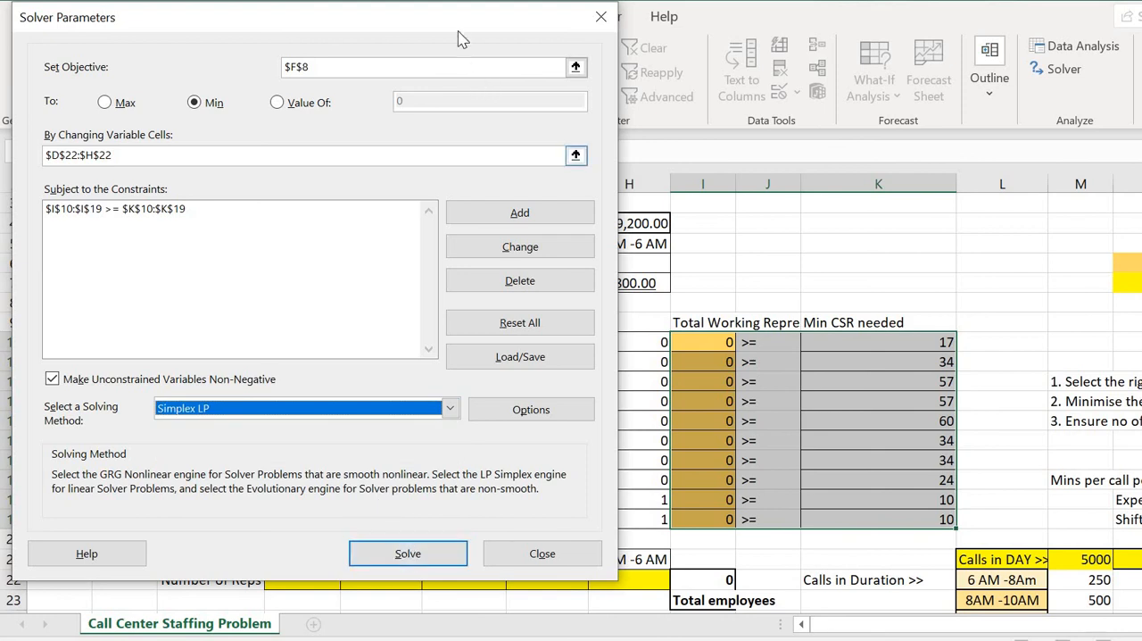
{"action": "left_click_drag", "start_coordinate": [397, 17], "coordinate": [557, 0]}
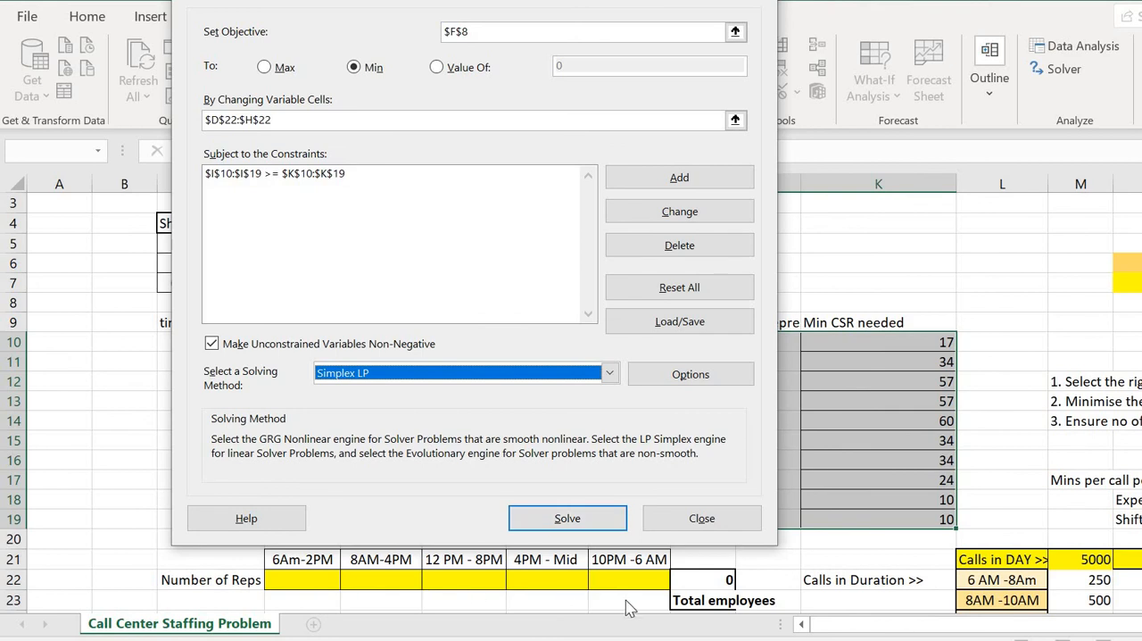
{"action": "left_click", "coordinate": [549, 517]}
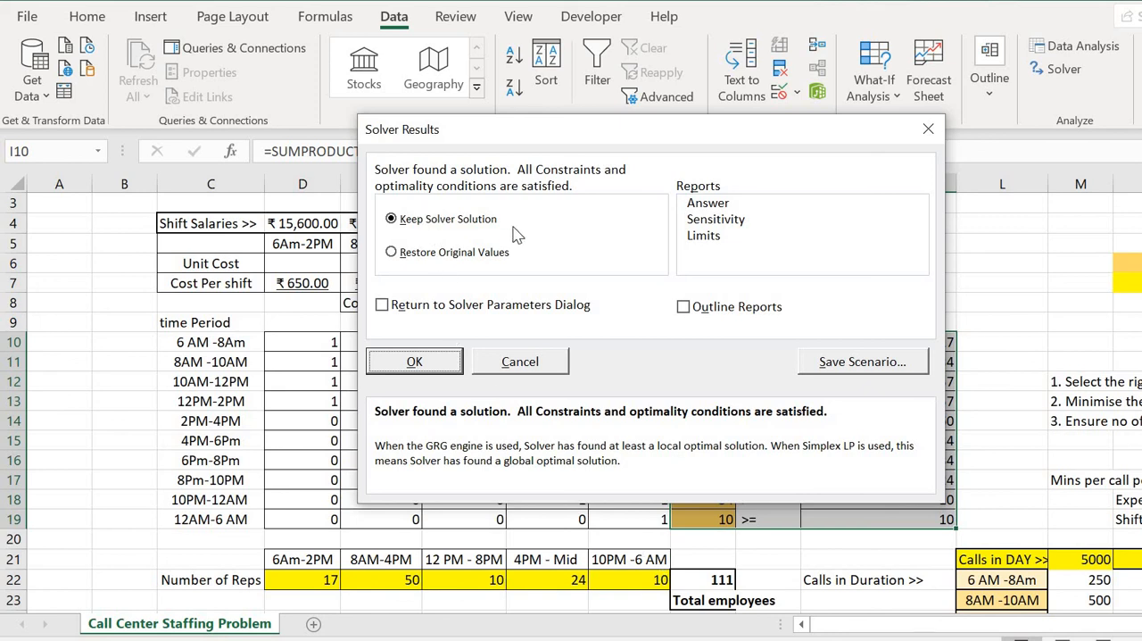
{"action": "left_click", "coordinate": [395, 363]}
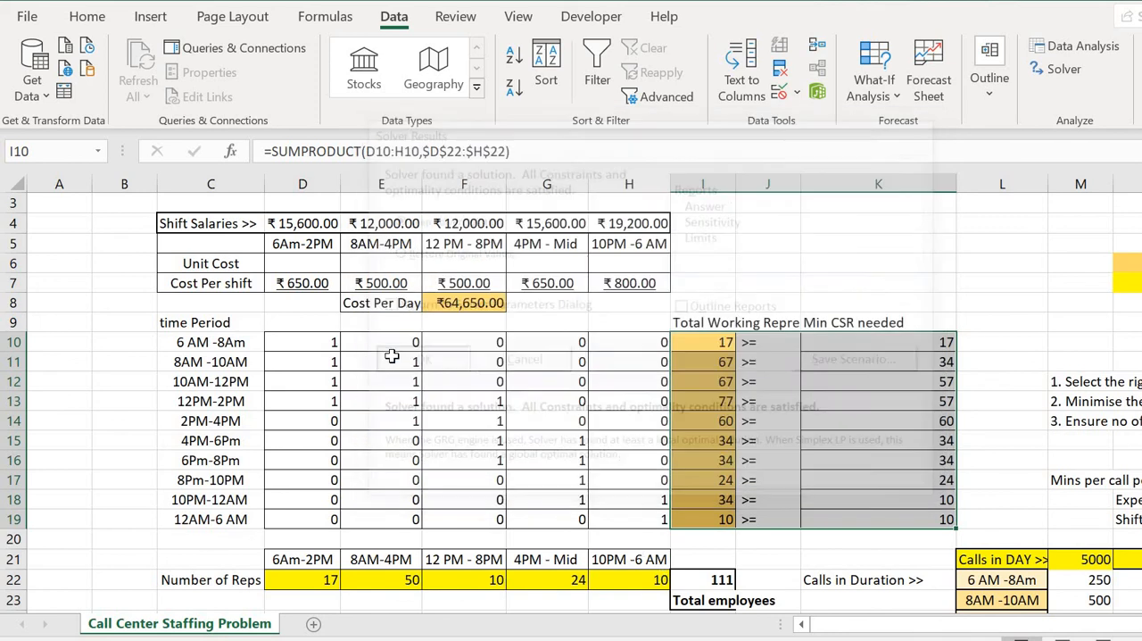
Examine the solved Number of Reps per shift, the Min CSR needed values, the total employees and the Cost Per Day.
{"action": "left_click", "coordinate": [534, 397]}
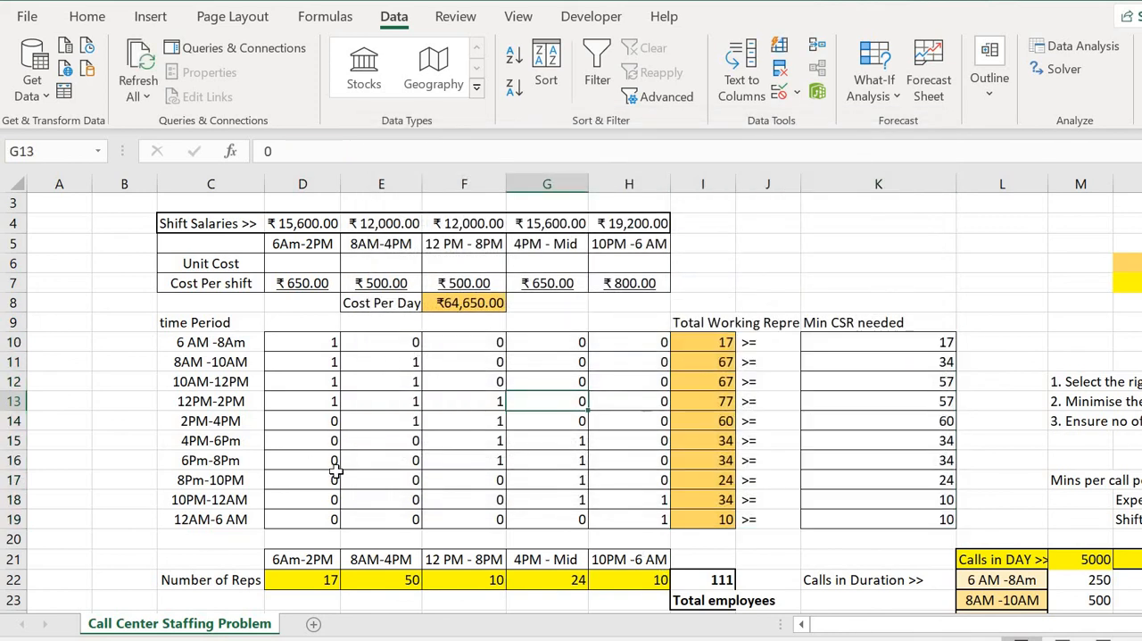
{"action": "left_click", "coordinate": [302, 581]}
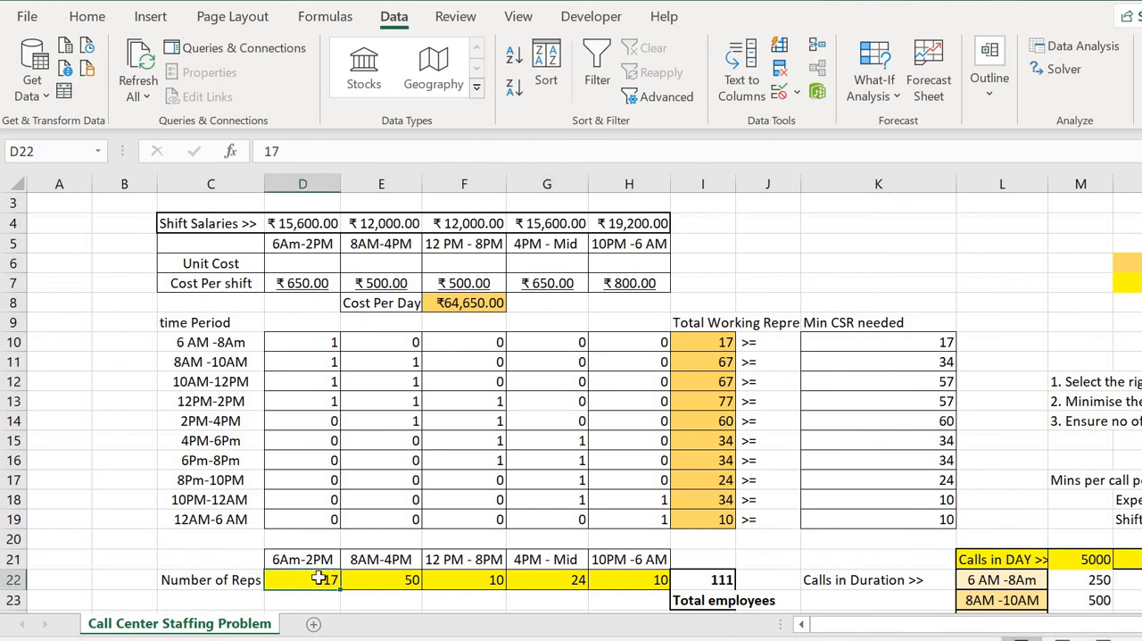
{"action": "left_click", "coordinate": [372, 581]}
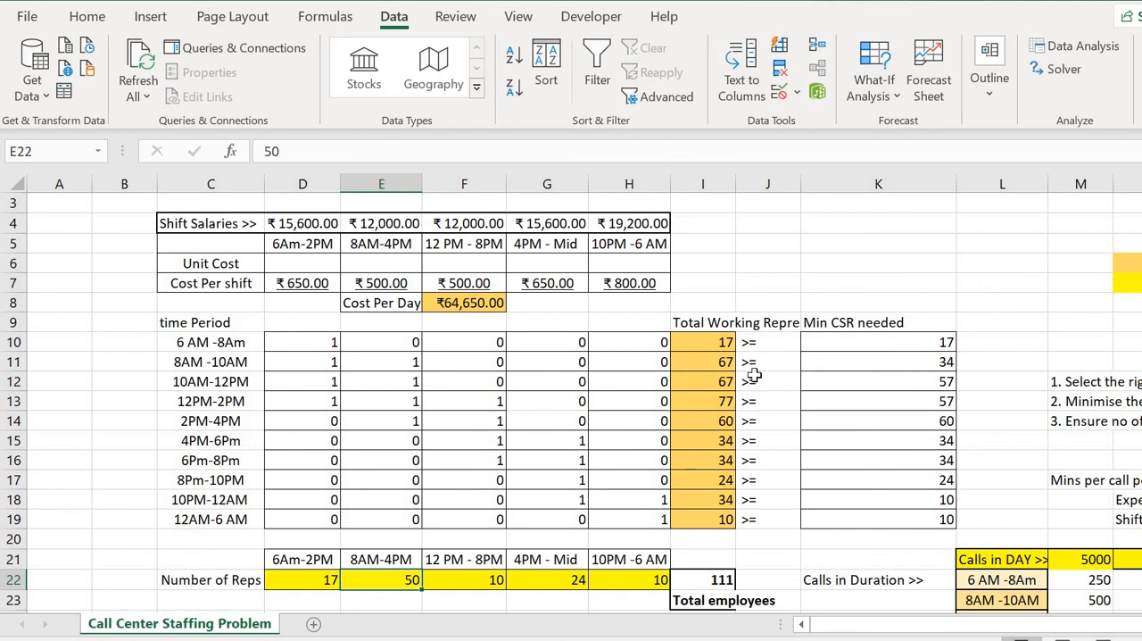
{"action": "left_click", "coordinate": [861, 365]}
{"action": "mouse_move", "coordinate": [859, 412]}
{"action": "left_mouse_down"}
{"action": "mouse_move", "coordinate": [861, 438]}
{"action": "mouse_move", "coordinate": [848, 419]}
{"action": "left_mouse_up"}
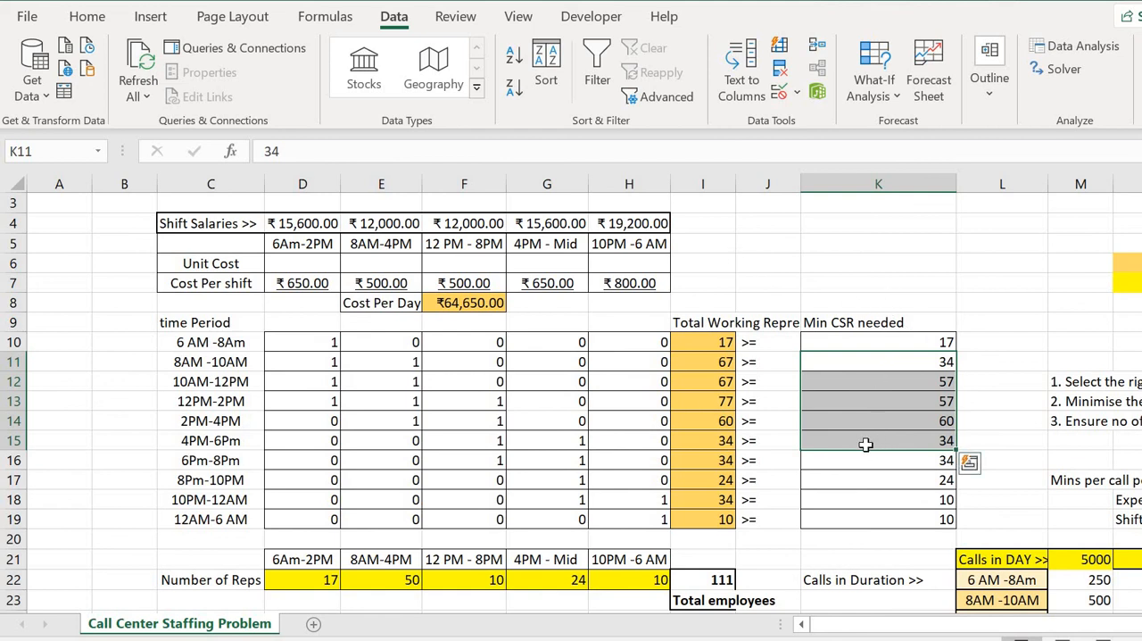
{"action": "scroll", "coordinate": [843, 466], "scroll_direction": "down", "scroll_amount": 1}
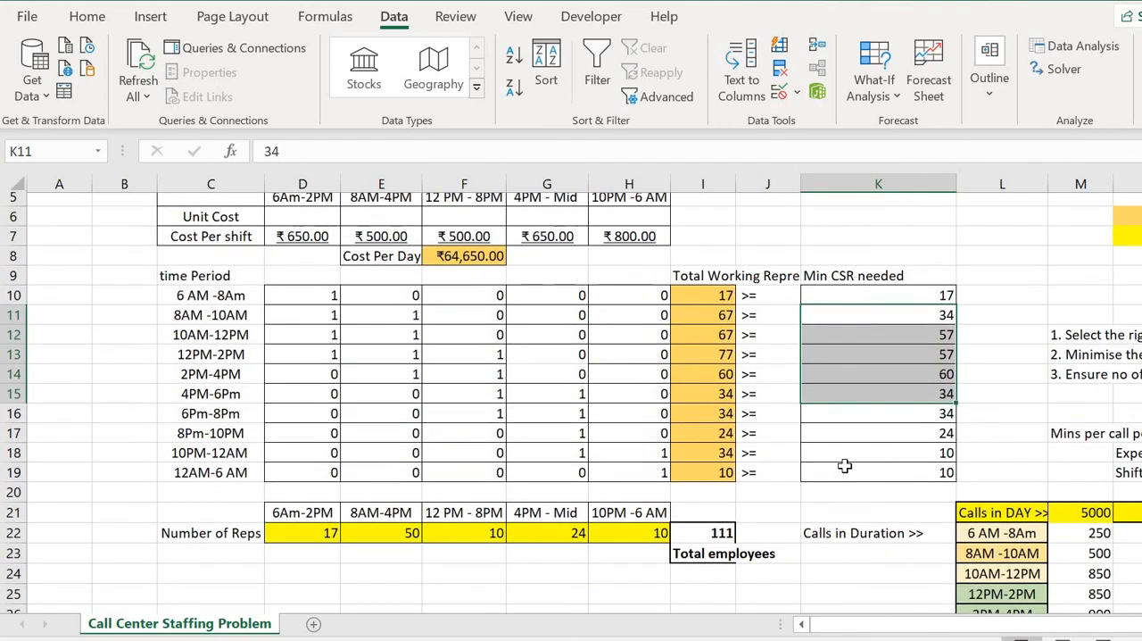
{"action": "scroll", "coordinate": [845, 465], "scroll_direction": "up", "scroll_amount": 1}
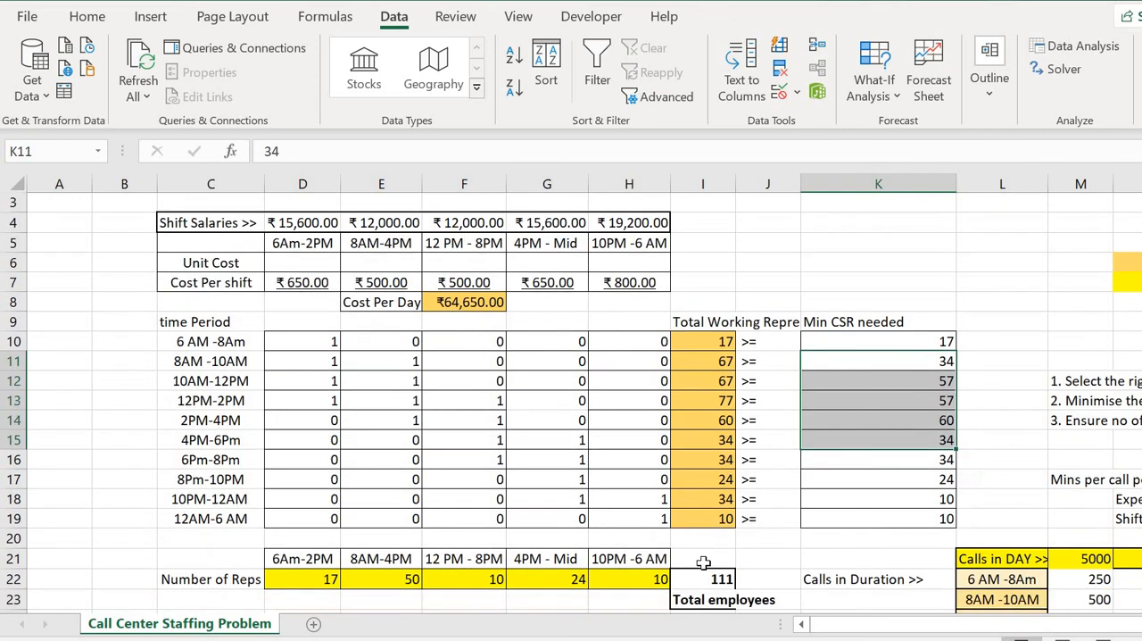
{"action": "scroll", "coordinate": [703, 562], "scroll_direction": "down", "scroll_amount": 1}
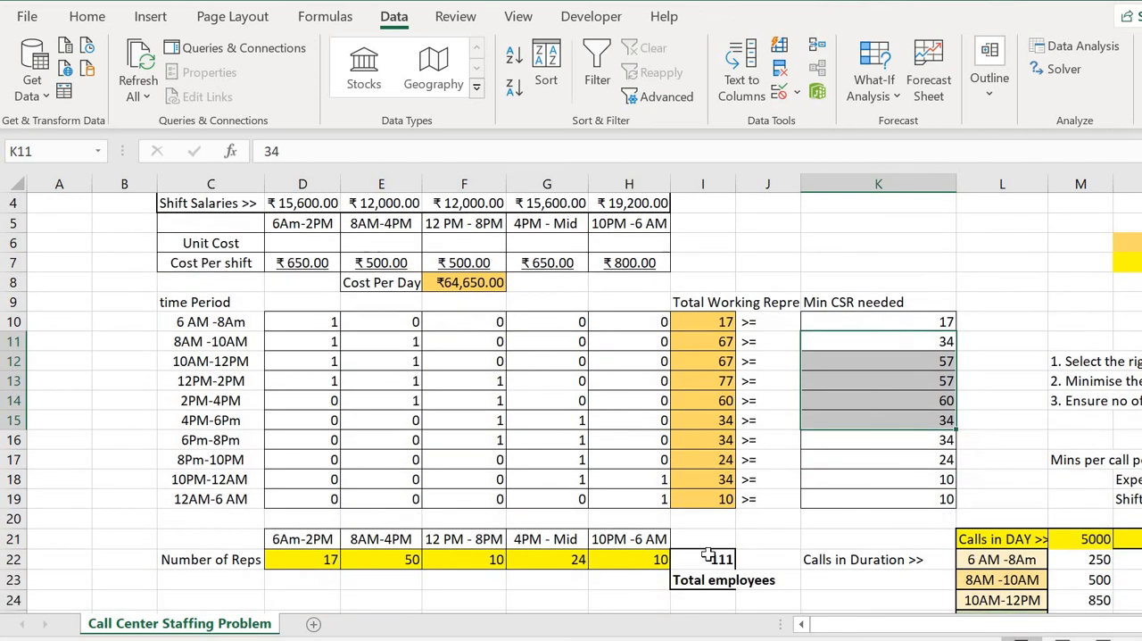
{"action": "left_click", "coordinate": [462, 284]}
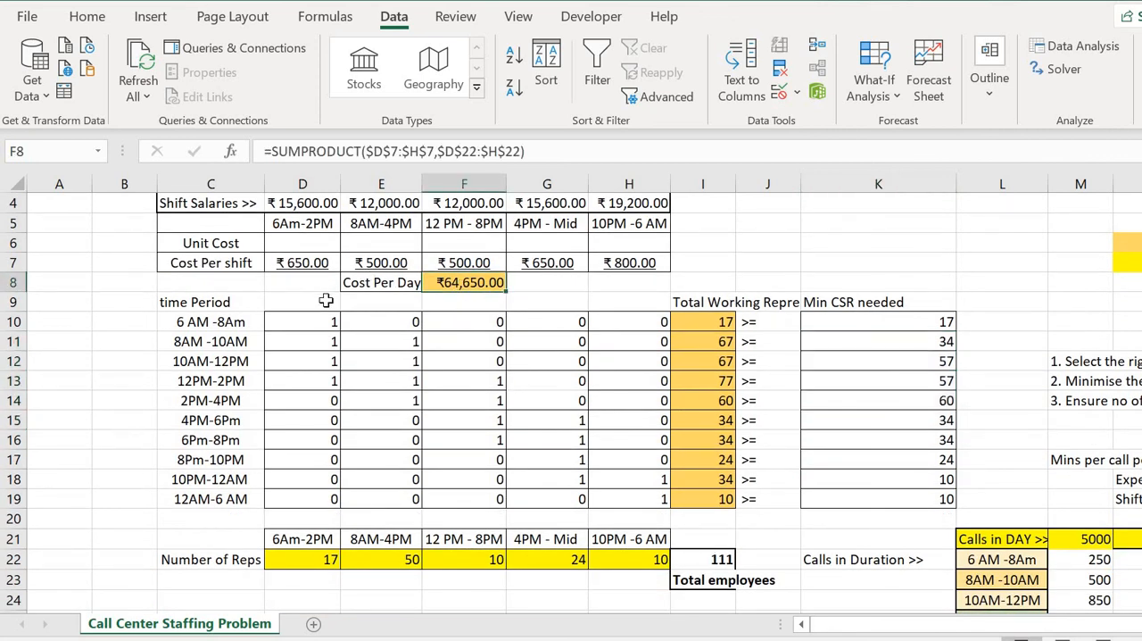
{"action": "left_click", "coordinate": [400, 358]}
{"action": "scroll", "coordinate": [399, 359], "scroll_direction": "up", "scroll_amount": 2}
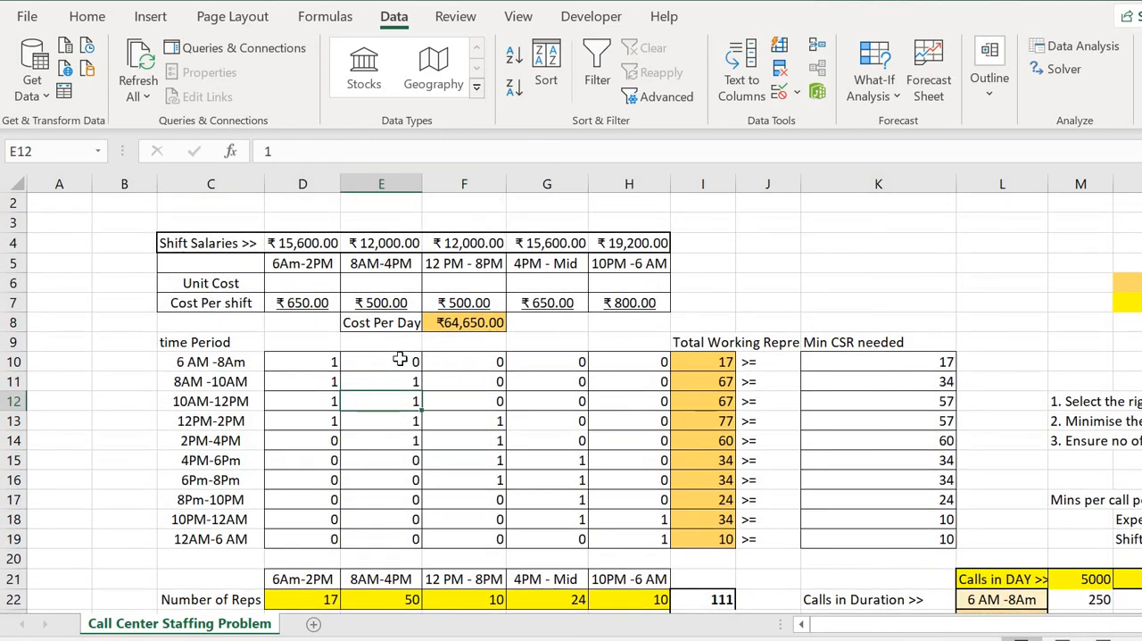
{"action": "scroll", "coordinate": [400, 358], "scroll_direction": "down", "scroll_amount": 1}
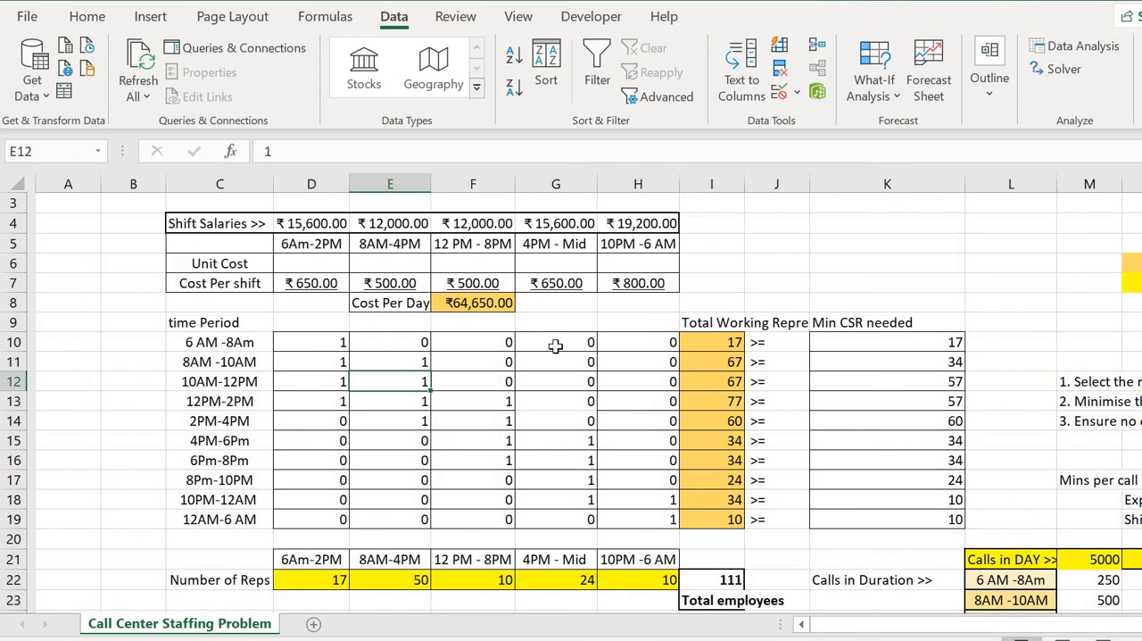
{"action": "scroll", "coordinate": [555, 346], "scroll_direction": "right", "scroll_amount": 2}
{"action": "scroll", "coordinate": [555, 347], "scroll_direction": "left", "scroll_amount": 2}
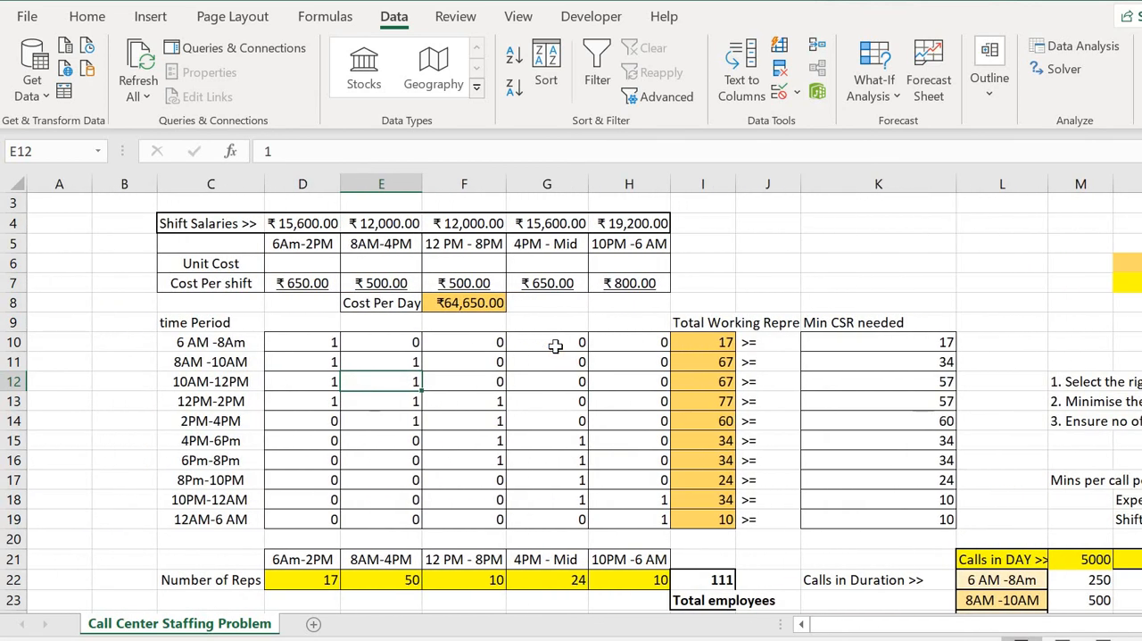
{"action": "scroll", "coordinate": [555, 346], "scroll_direction": "up", "scroll_amount": 2}
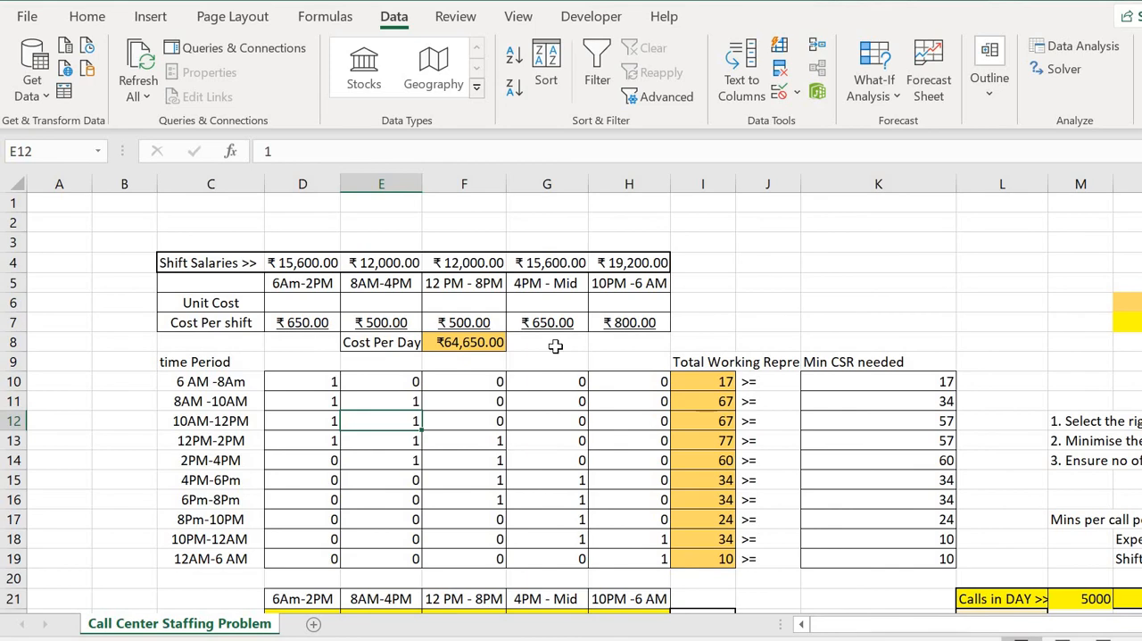
{"action": "scroll", "coordinate": [555, 347], "scroll_direction": "down", "scroll_amount": 4}
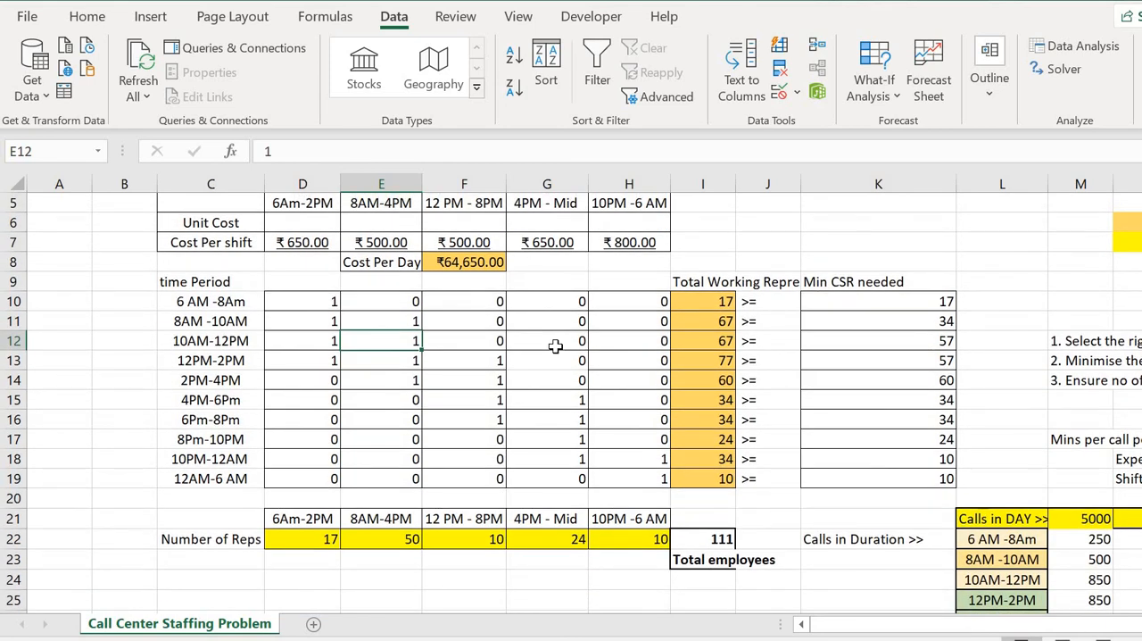
{"action": "scroll", "coordinate": [555, 346], "scroll_direction": "up", "scroll_amount": 1}
{"action": "scroll", "coordinate": [555, 347], "scroll_direction": "down", "scroll_amount": 2}
{"action": "scroll", "coordinate": [555, 346], "scroll_direction": "up", "scroll_amount": 2}
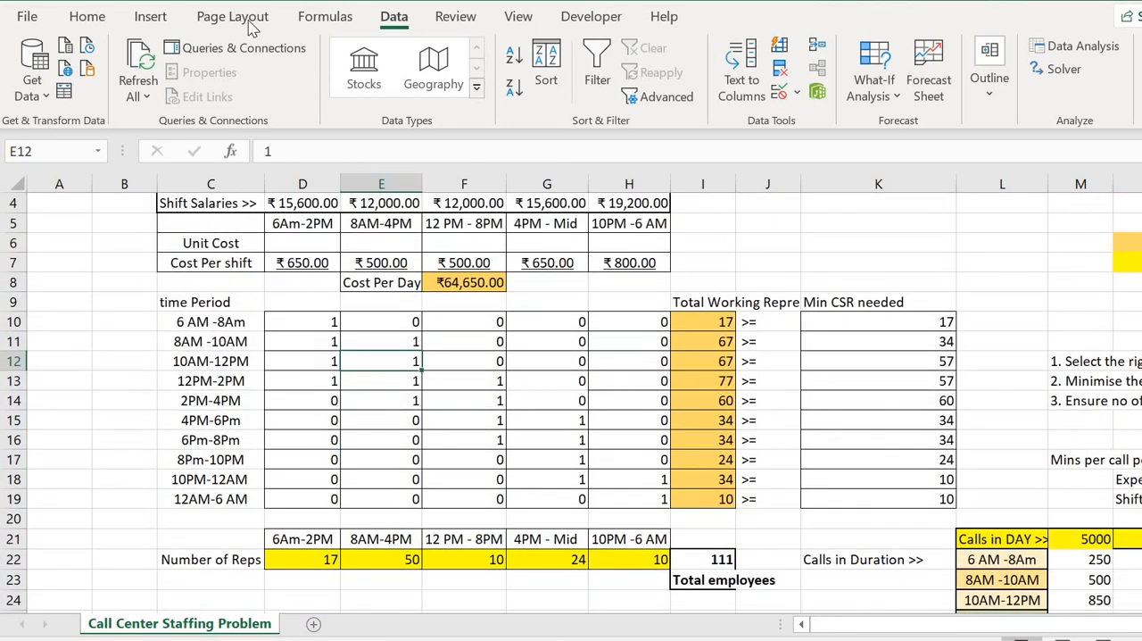